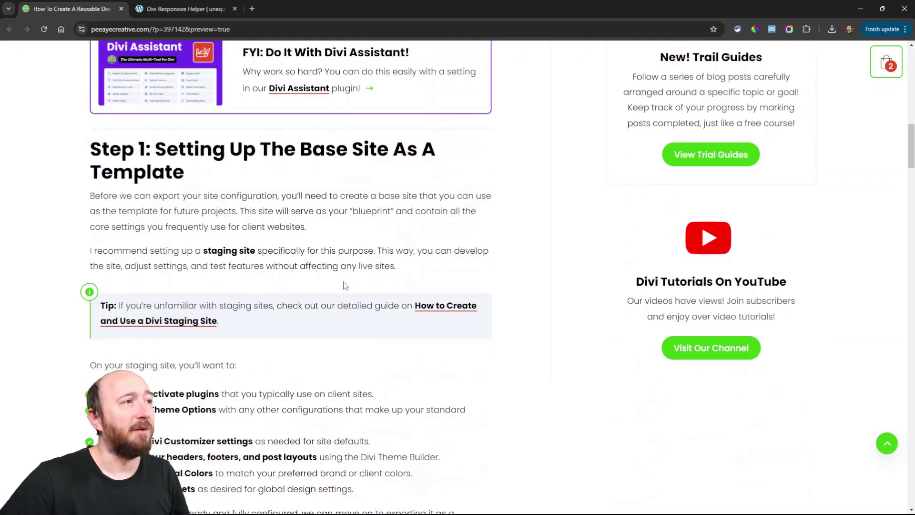
pyautogui.scroll(1, 381, 300)
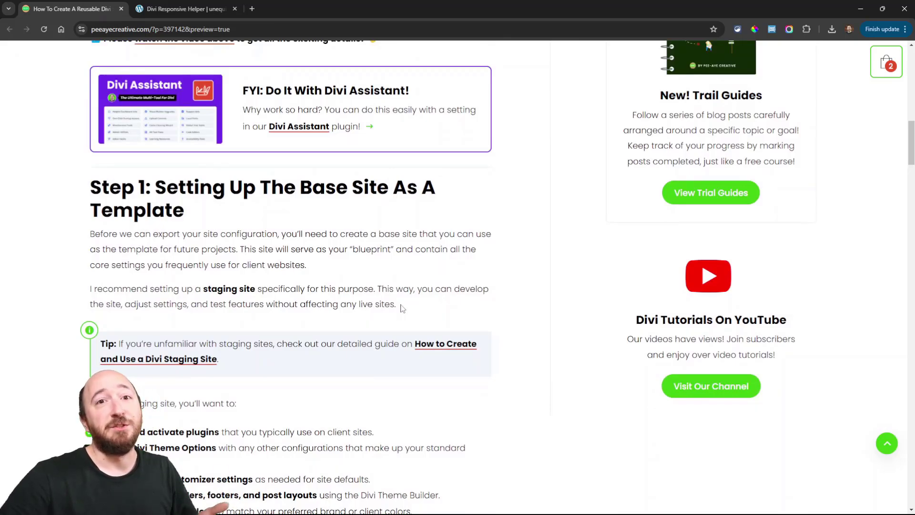
pyautogui.scroll(8, 419, 327)
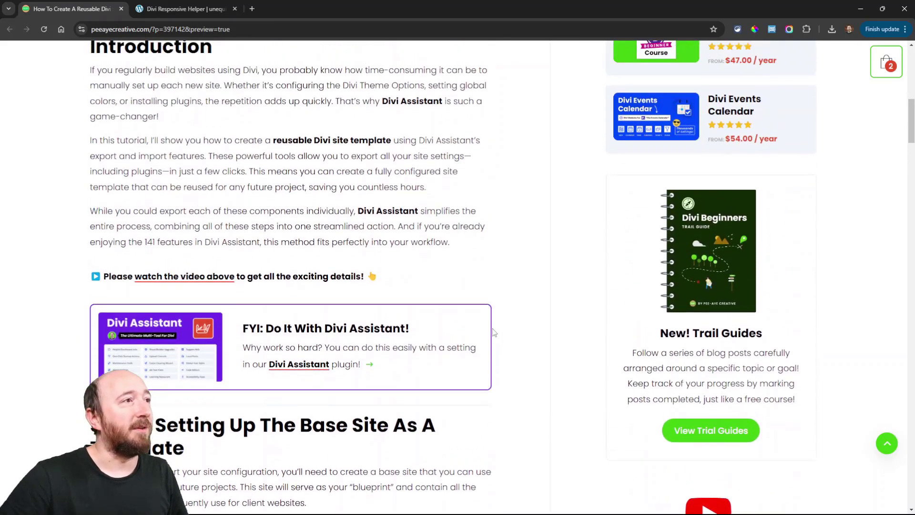
pyautogui.scroll(6, 492, 333)
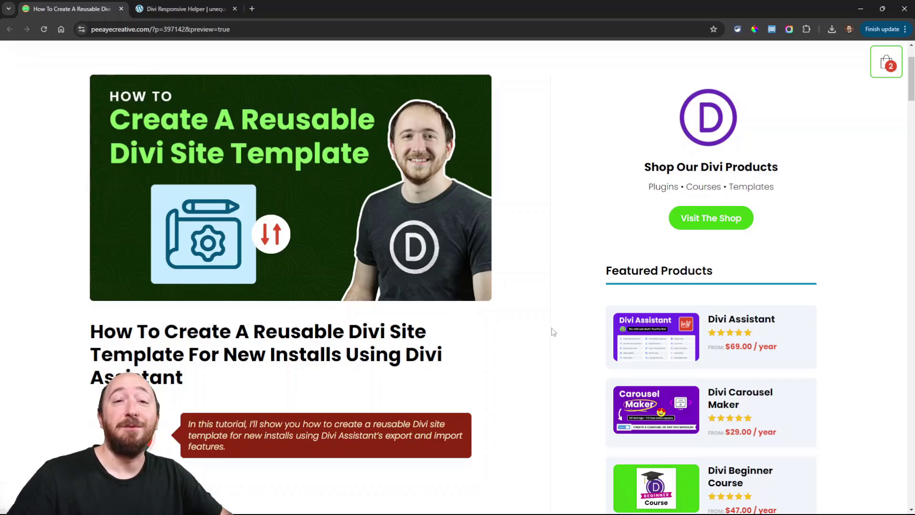
pyautogui.scroll(-10, 434, 375)
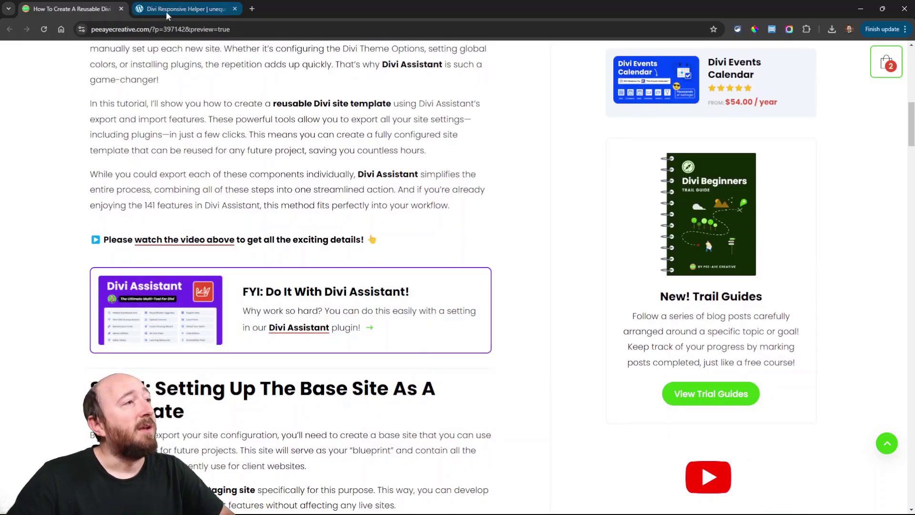
# Switch to the coffee company demo site and open its WordPress dashboard
pyautogui.moveTo(166, 12)
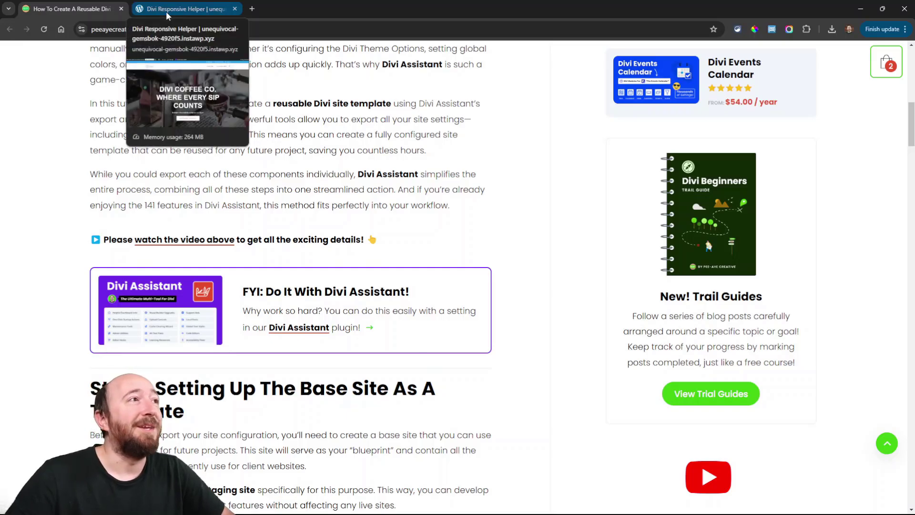
pyautogui.click(166, 11)
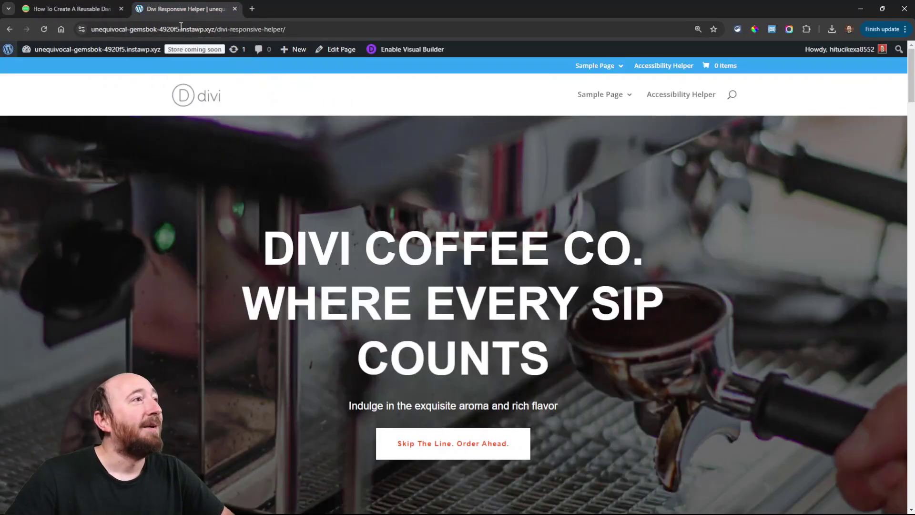
pyautogui.moveTo(67, 49)
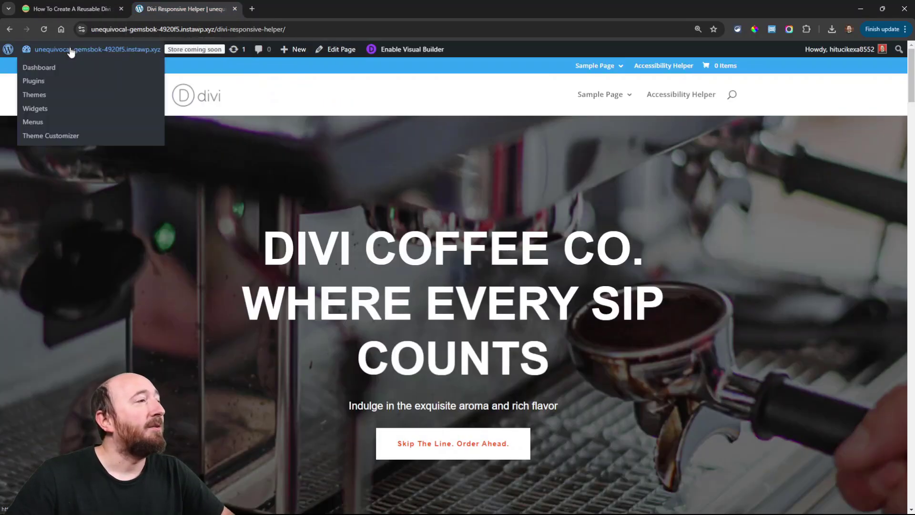
pyautogui.click(39, 67)
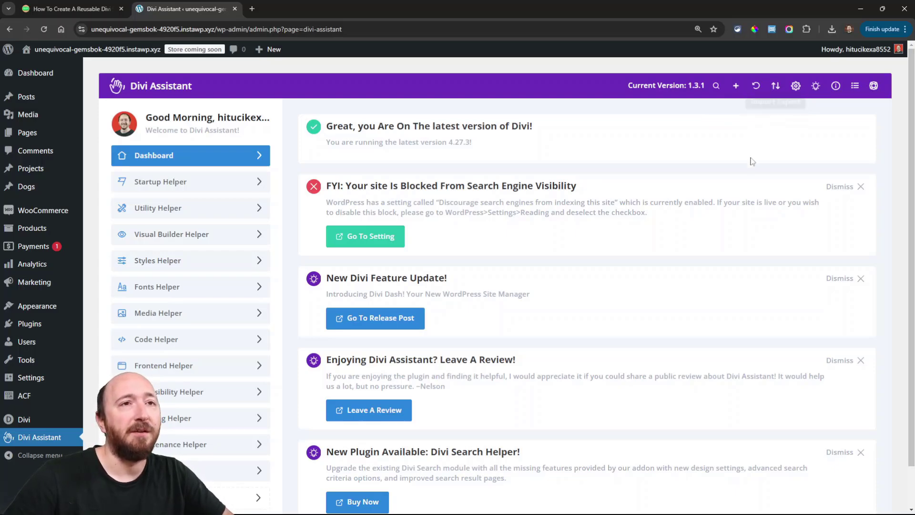
# Try selecting Divi Assistant settings, global colors, theme customizer settings and theme builder templates as export options, and close the dialog without exporting
pyautogui.click(770, 94)
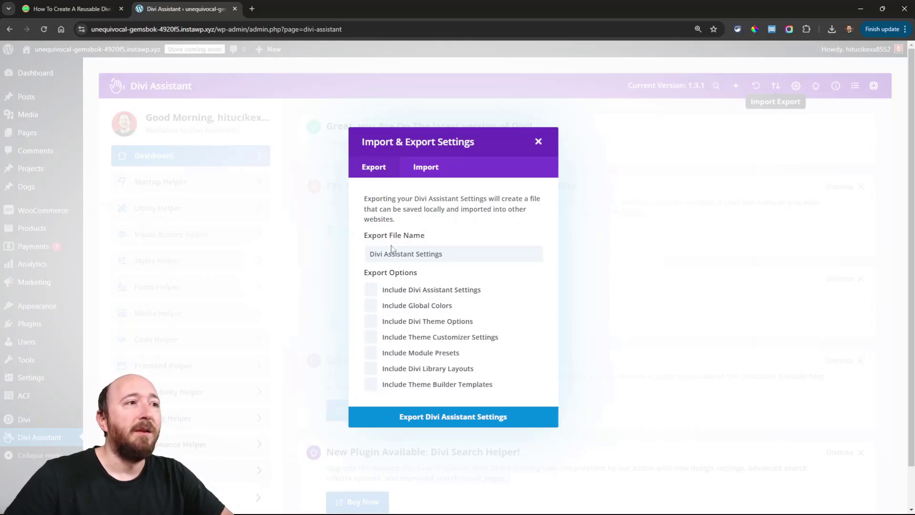
pyautogui.moveTo(369, 254); pyautogui.dragTo(454, 253)
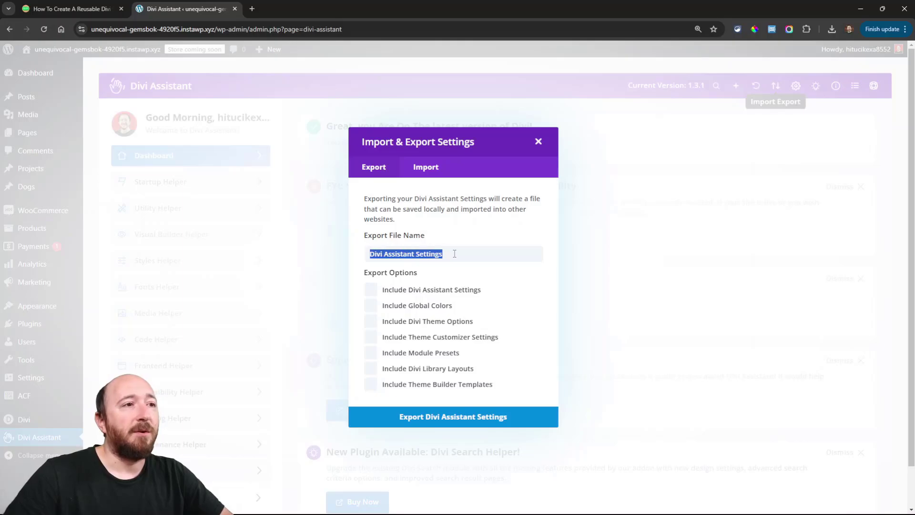
pyautogui.click(455, 254)
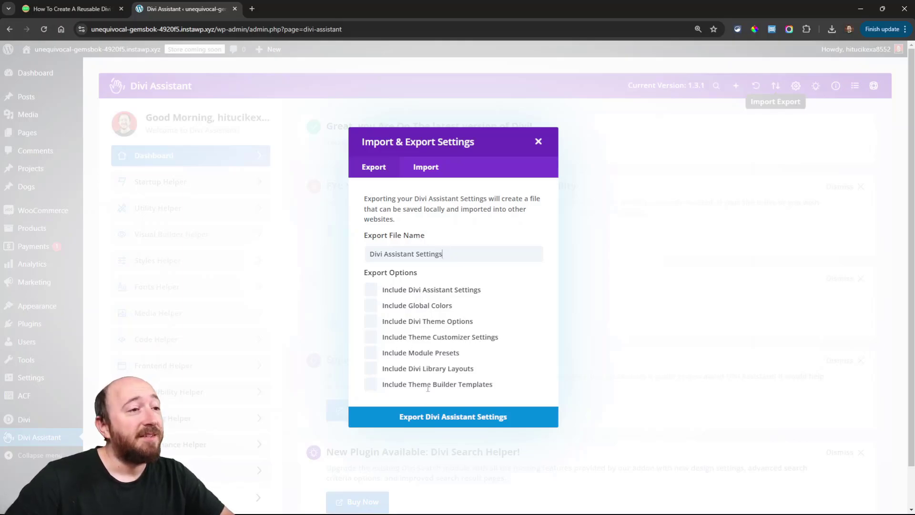
pyautogui.click(370, 383)
pyautogui.click(370, 336)
pyautogui.click(370, 305)
pyautogui.click(370, 289)
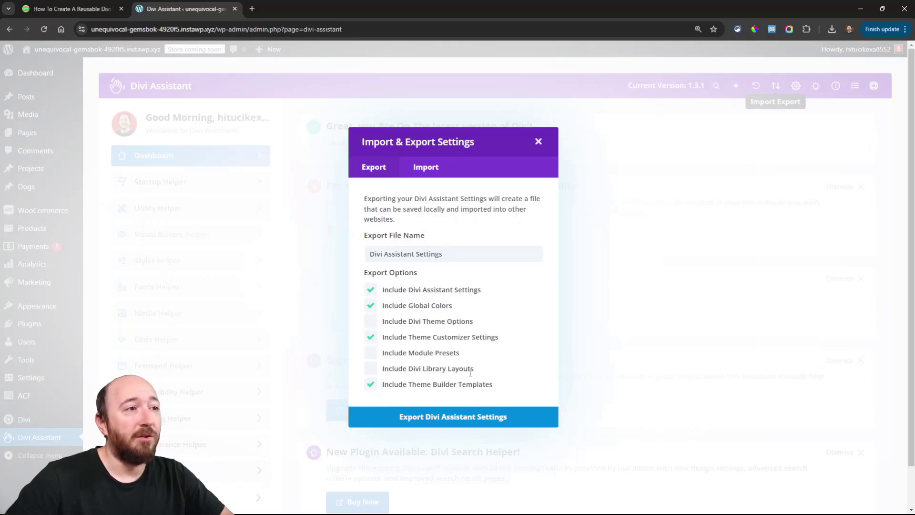
pyautogui.click(538, 142)
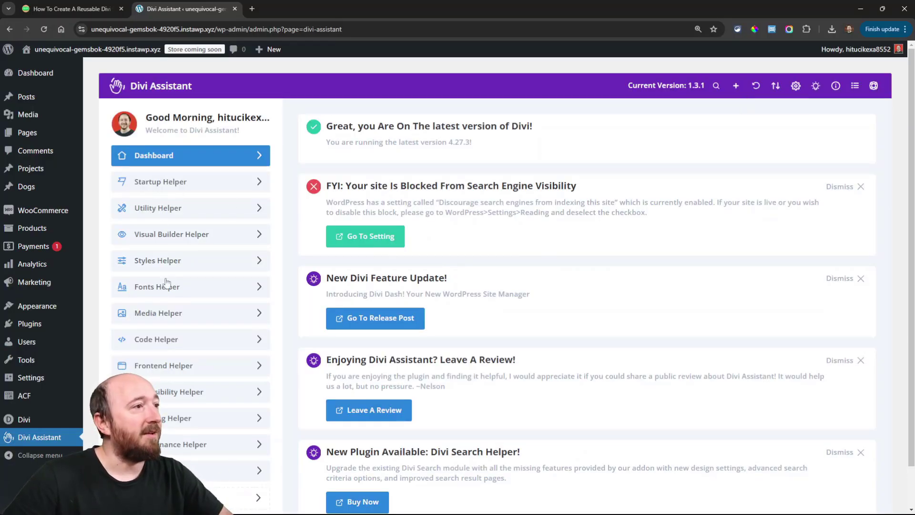
# In Divi Assistant's Utility Helper editor settings, enable the classic editor for Posts and the Divi Builder by default for new Posts
pyautogui.click(148, 215)
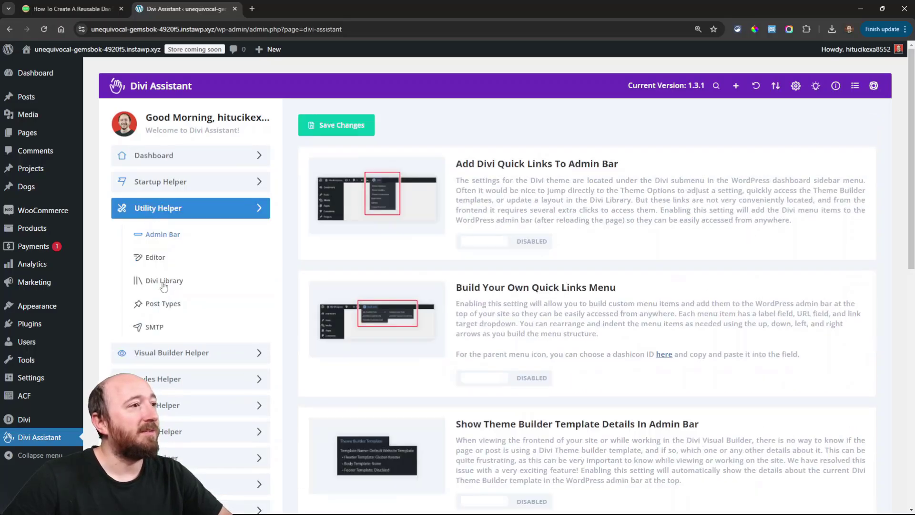
pyautogui.click(153, 259)
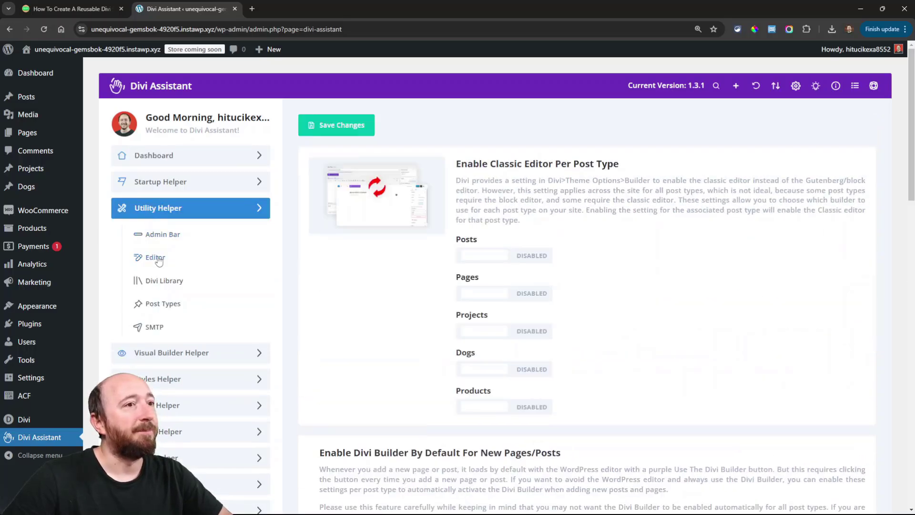
pyautogui.click(484, 258)
pyautogui.scroll(-5, 484, 258)
pyautogui.click(489, 335)
pyautogui.scroll(-6, 519, 386)
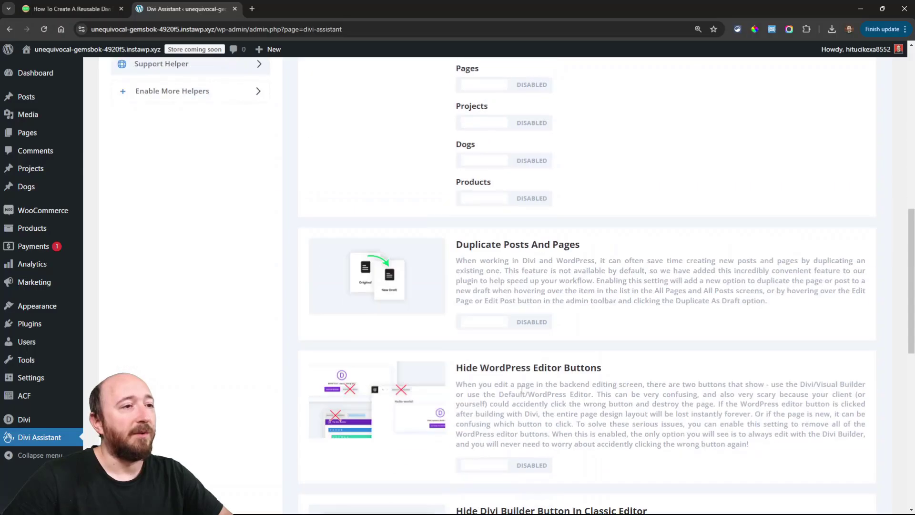
# Enable Hide WordPress Editor Buttons and Hide Divi Builder Button In Classic Editor, and save the changes
pyautogui.scroll(-5, 520, 390)
pyautogui.click(498, 227)
pyautogui.click(490, 342)
pyautogui.scroll(1, 532, 337)
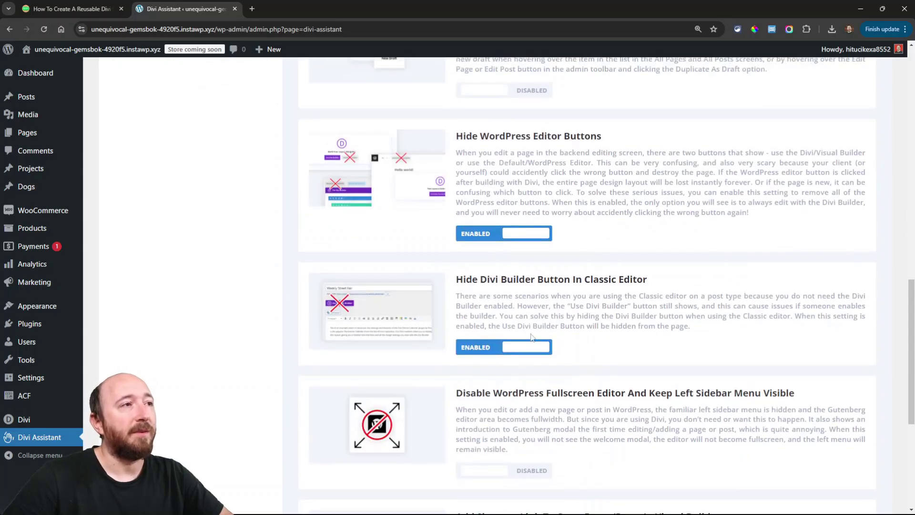
pyautogui.scroll(15, 532, 337)
pyautogui.click(332, 126)
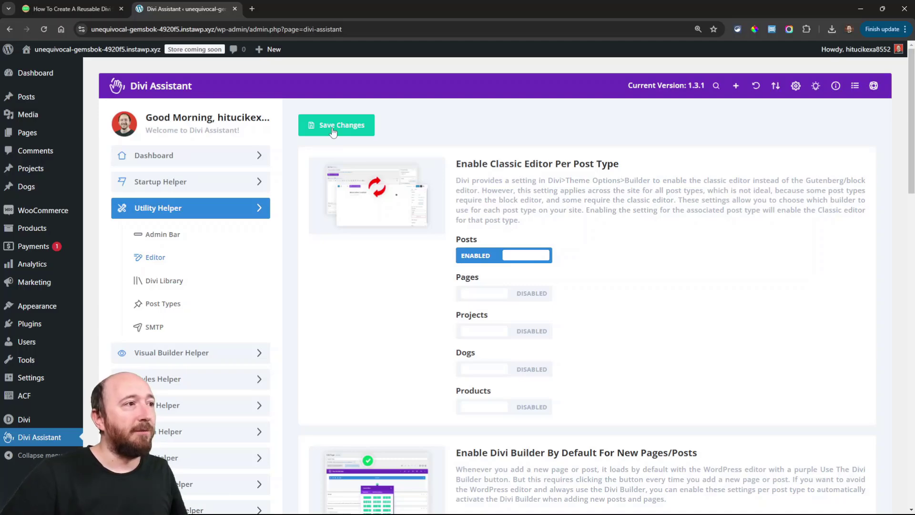
# In the Media Helper library settings, disable the media library's load more button to restore infinite scroll, and save the changes
pyautogui.click(173, 432)
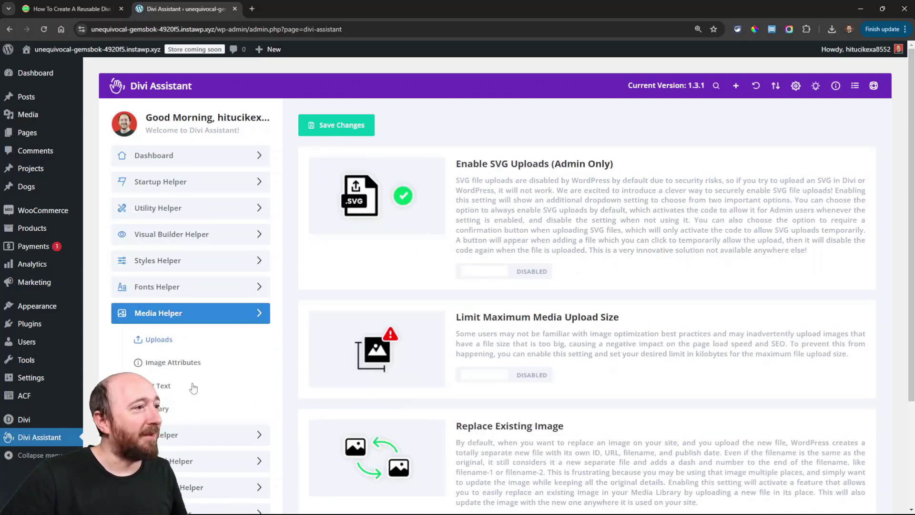
pyautogui.click(160, 409)
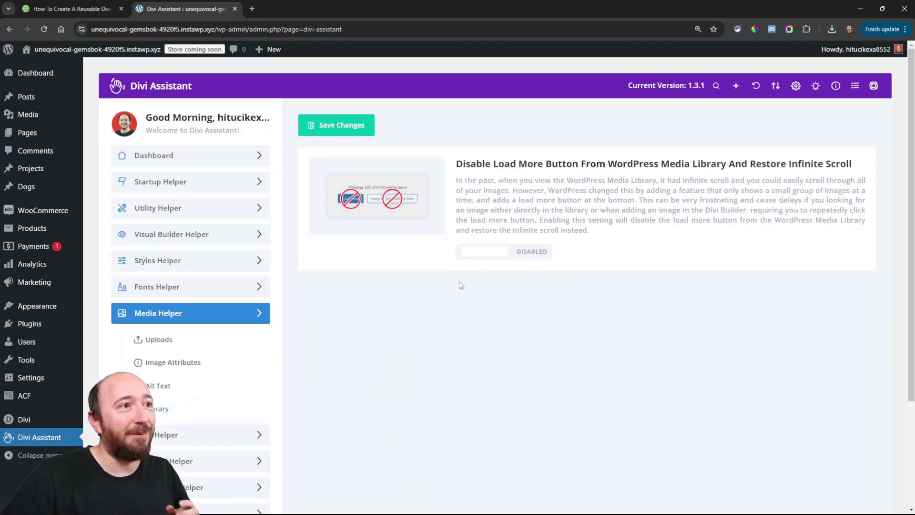
pyautogui.click(493, 256)
pyautogui.click(354, 133)
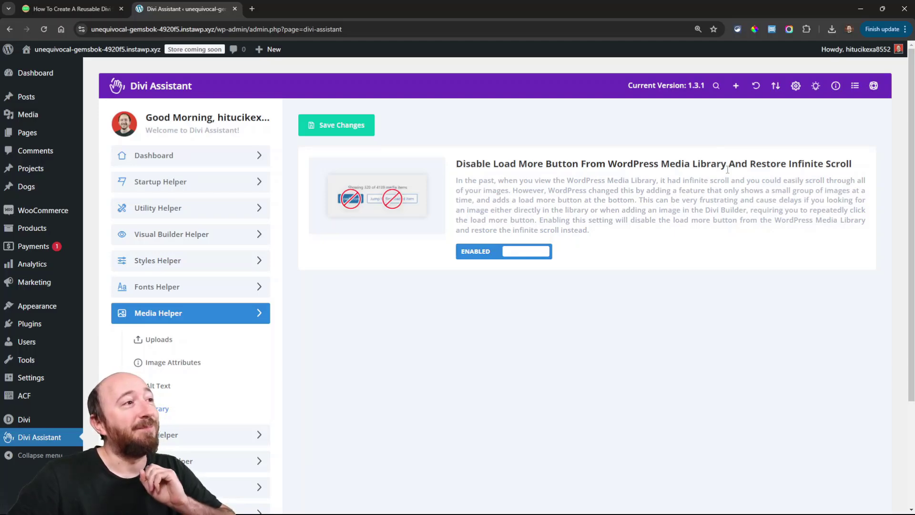
# Enable the Back To Top Button in the general Divi Theme Options
pyautogui.moveTo(34, 422)
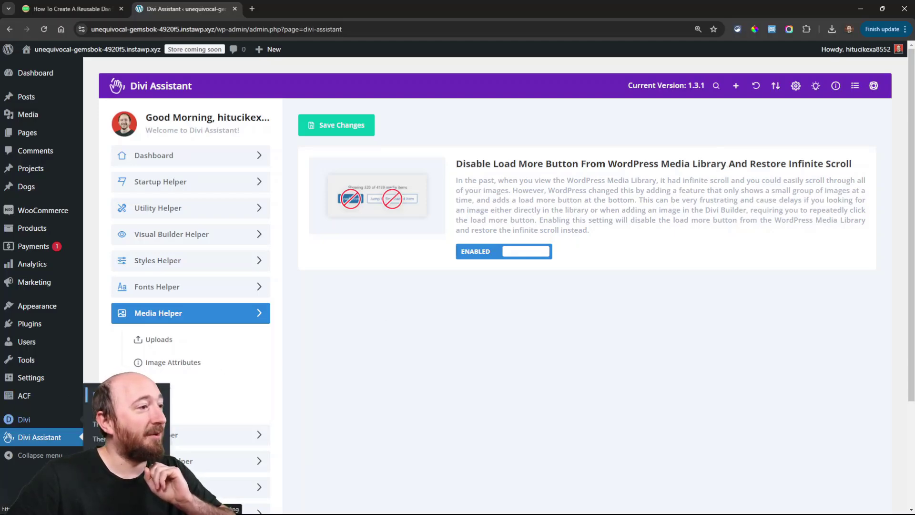
pyautogui.click(109, 423)
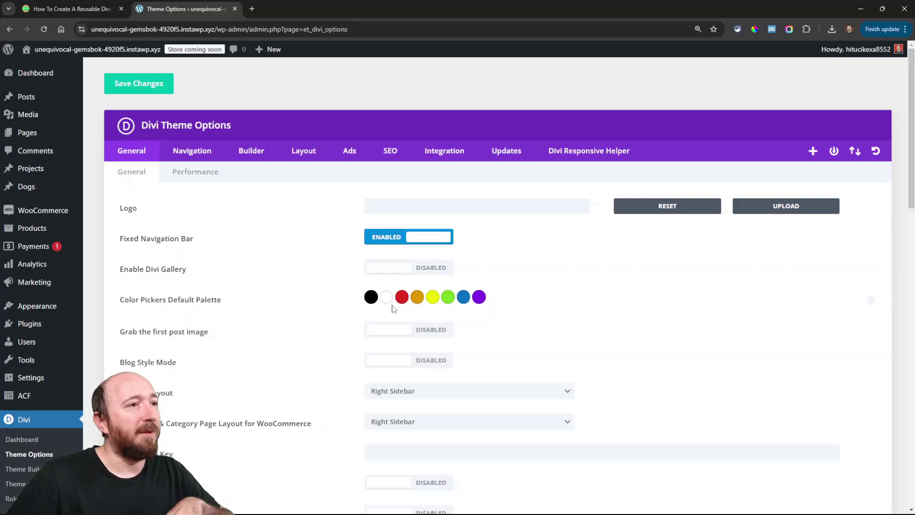
pyautogui.scroll(-10, 292, 310)
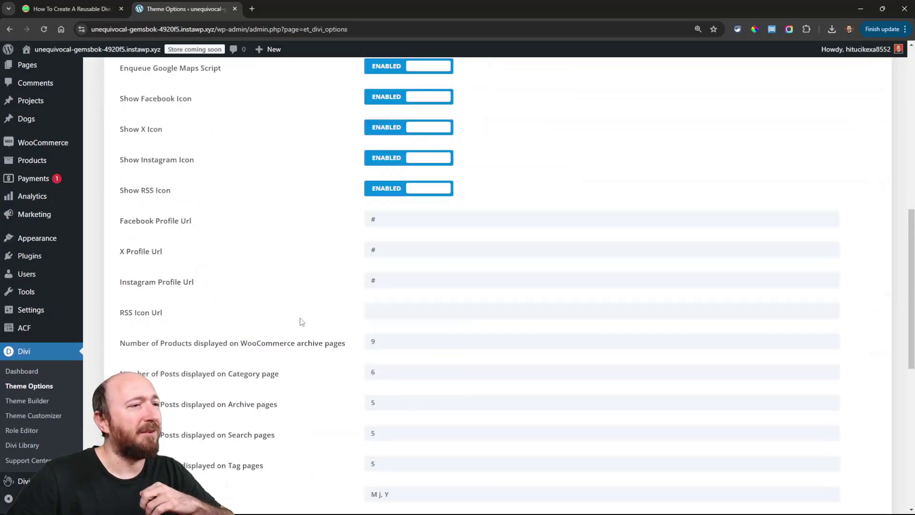
pyautogui.scroll(-8, 301, 322)
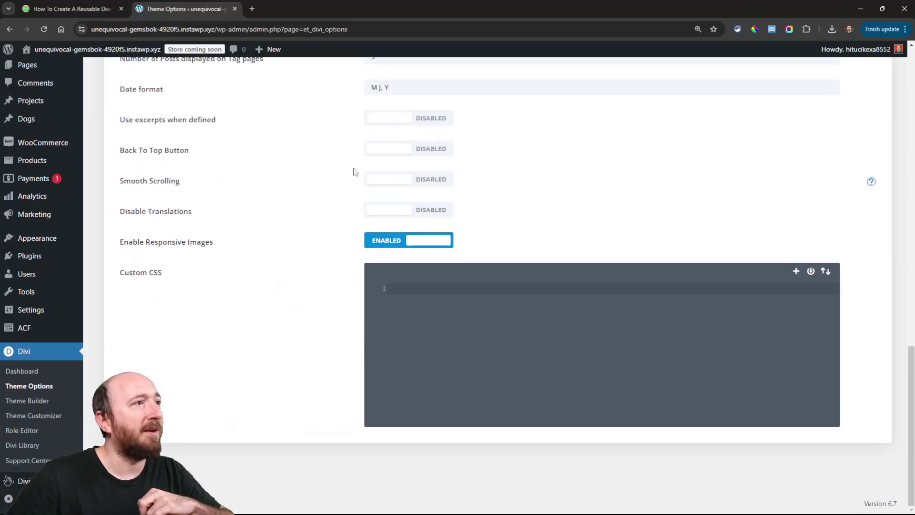
pyautogui.click(396, 150)
pyautogui.scroll(6, 283, 308)
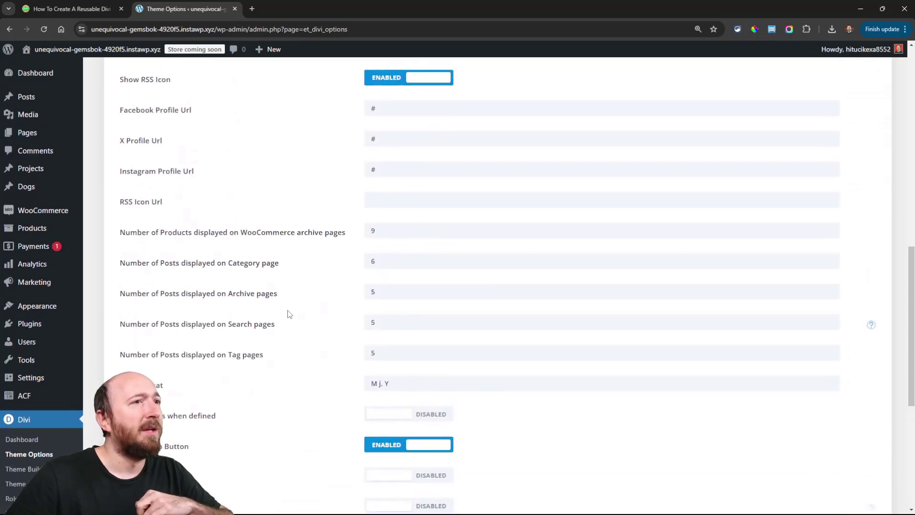
pyautogui.scroll(15, 290, 316)
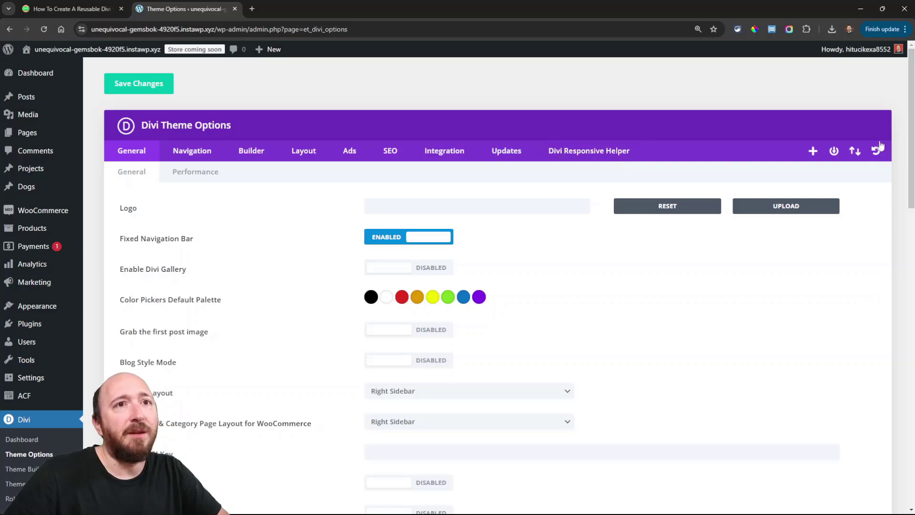
# Examine the separate import and export dialogs of the Divi Theme Options and the Divi Theme Builder, closing each without exporting
pyautogui.click(855, 150)
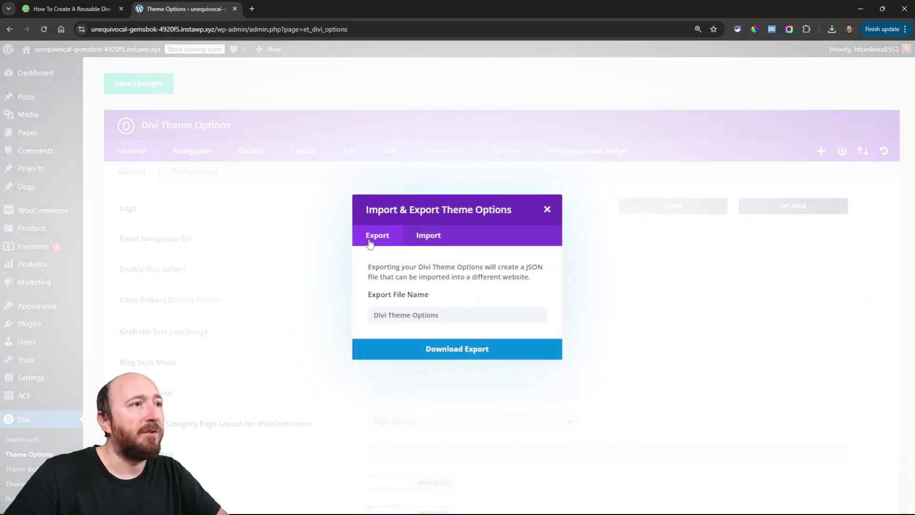
pyautogui.click(547, 210)
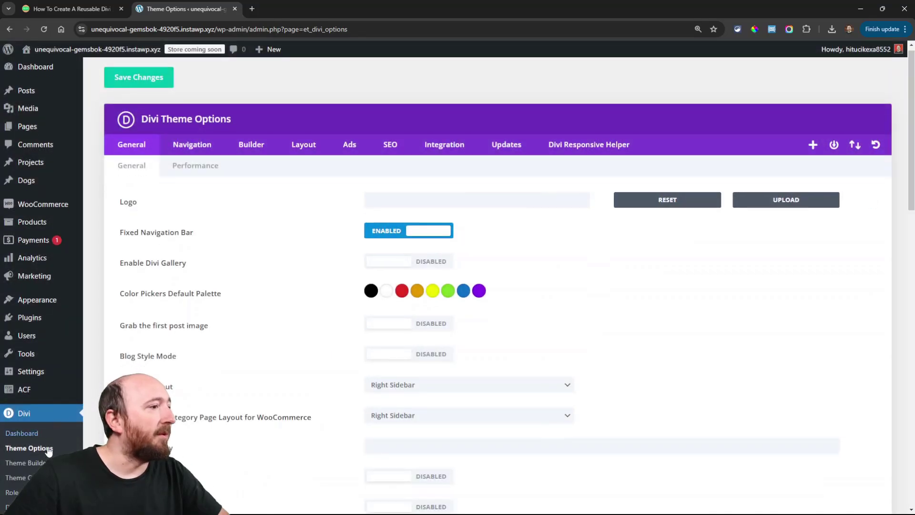
pyautogui.scroll(-1, 48, 450)
pyautogui.click(31, 420)
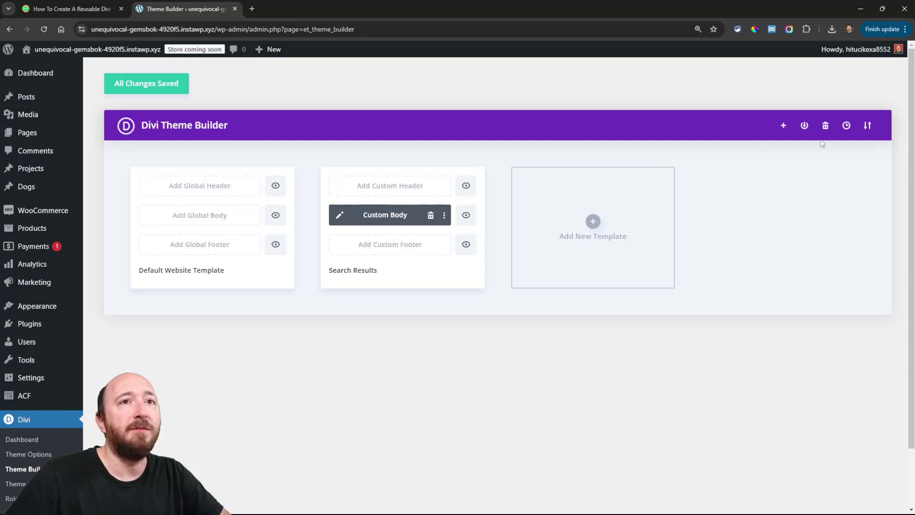
pyautogui.click(867, 125)
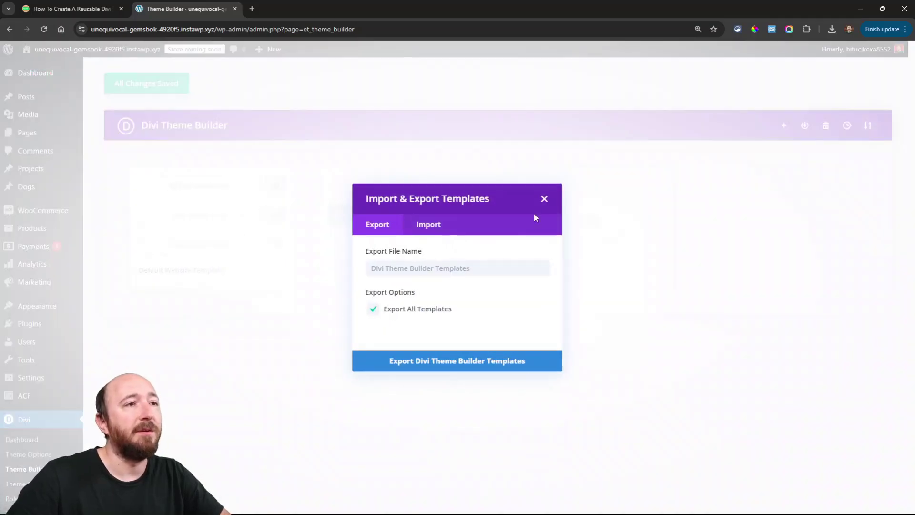
pyautogui.click(544, 198)
# Examine the import and export dialog for Divi Library layouts, close it and return to the Divi Assistant dashboard
pyautogui.scroll(-2, 48, 417)
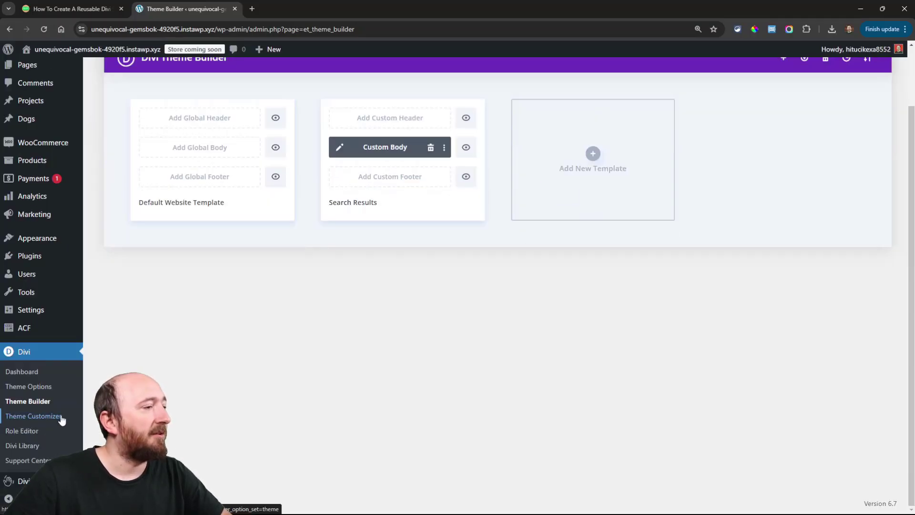
pyautogui.click(25, 445)
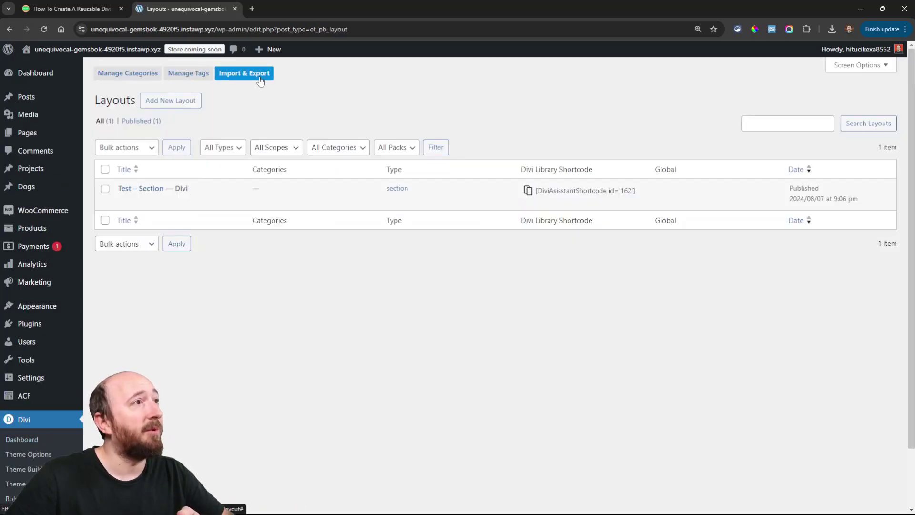
pyautogui.click(259, 74)
pyautogui.click(545, 210)
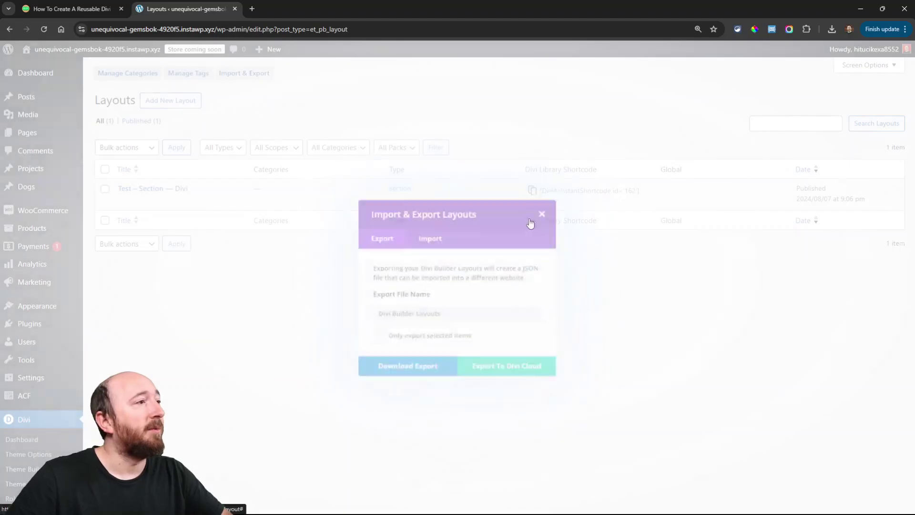
pyautogui.scroll(-2, 58, 347)
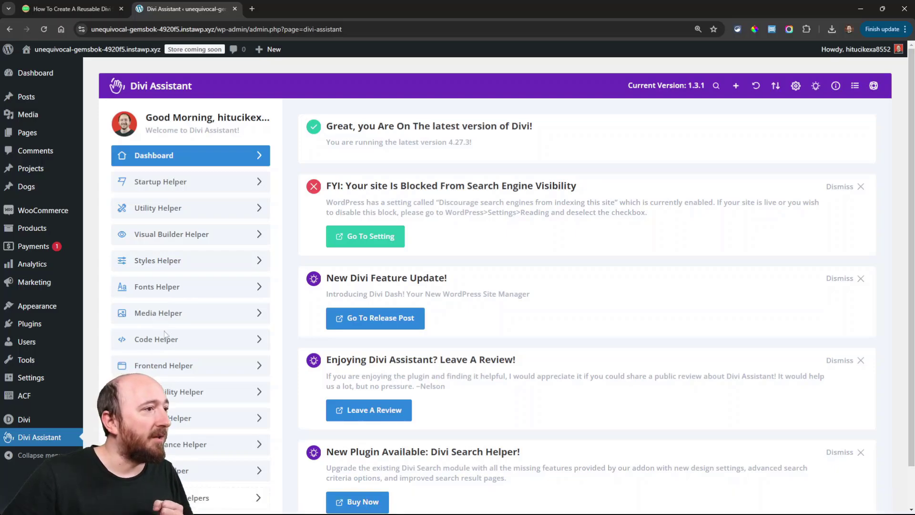
# Examine the list of global colors in the Styles Helper's Global Colors Manager
pyautogui.scroll(-1, 151, 268)
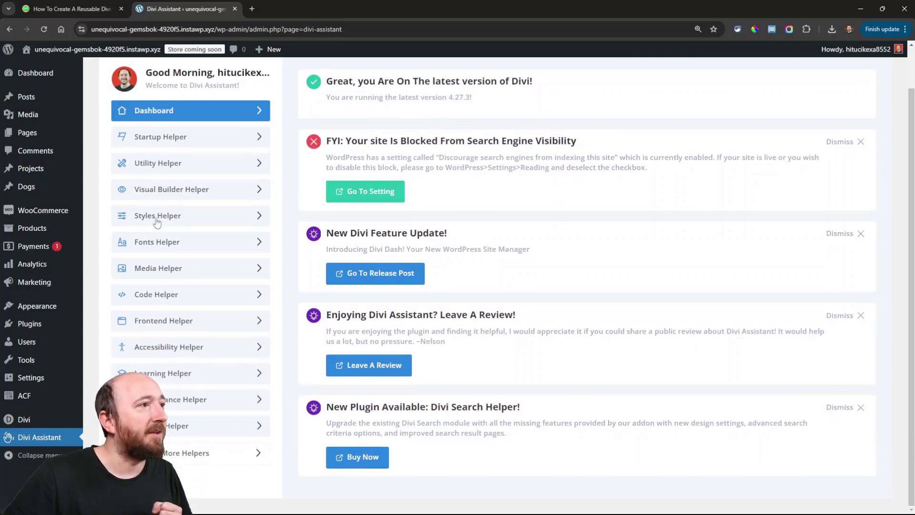
pyautogui.click(157, 220)
pyautogui.scroll(-1, 559, 413)
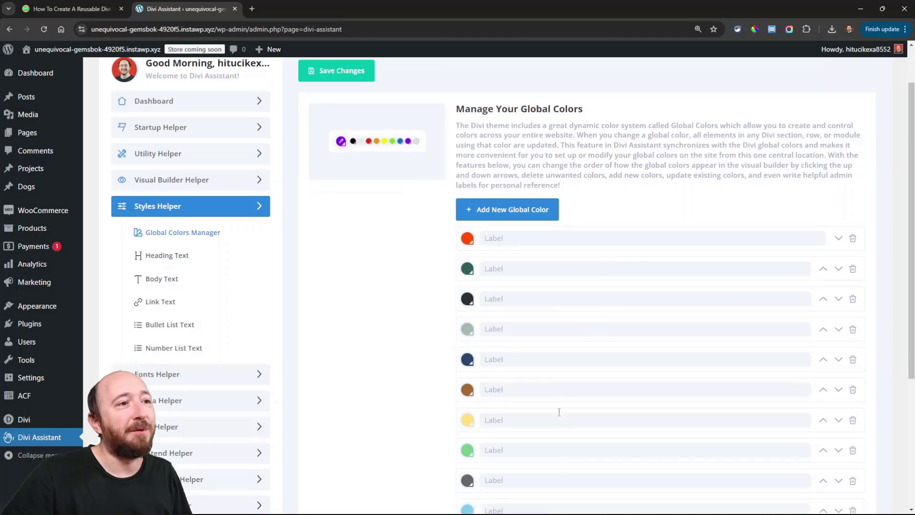
pyautogui.scroll(-4, 559, 412)
pyautogui.scroll(6, 487, 311)
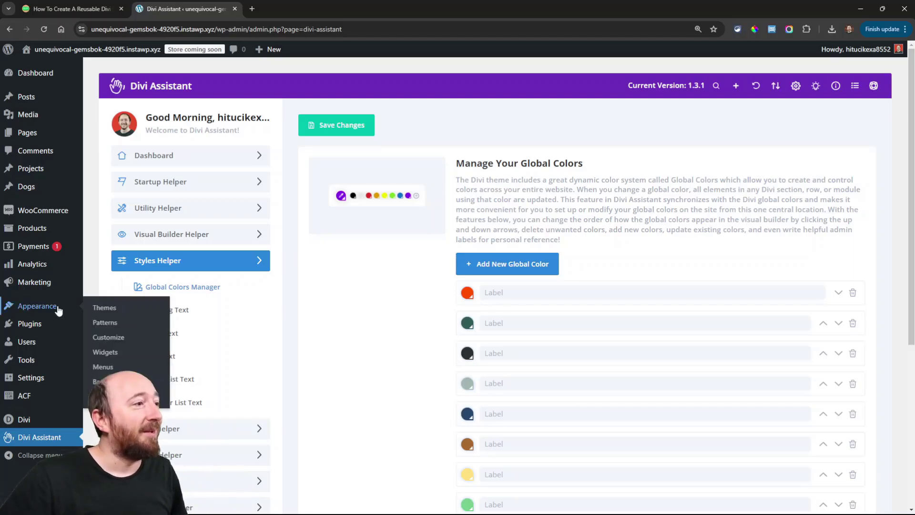
# Activate the Divi Table Of Contents Maker and Divi Search Helper plugins from the installed plugins list
pyautogui.click(26, 327)
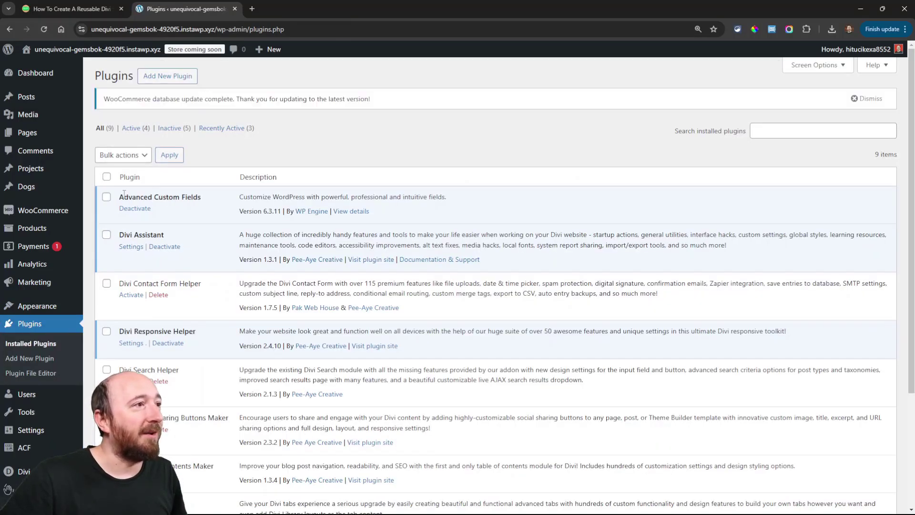
pyautogui.scroll(-1, 189, 262)
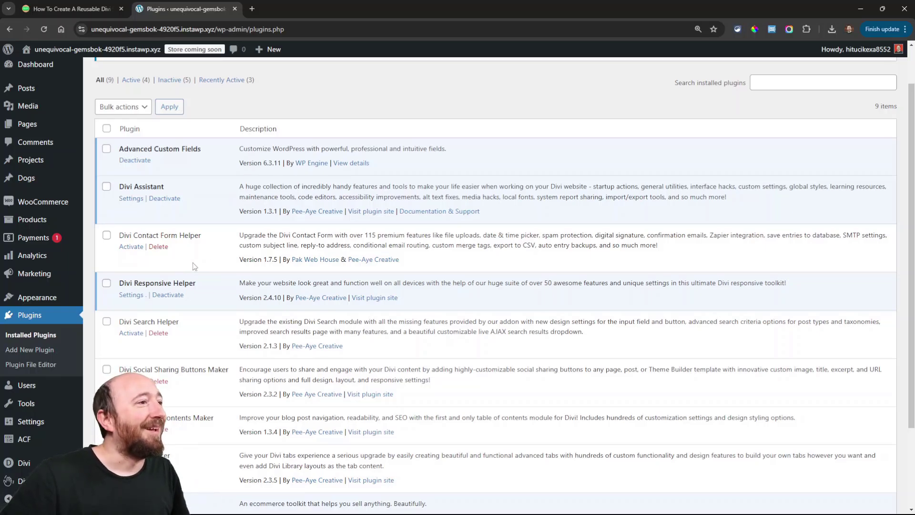
pyautogui.scroll(-2, 181, 320)
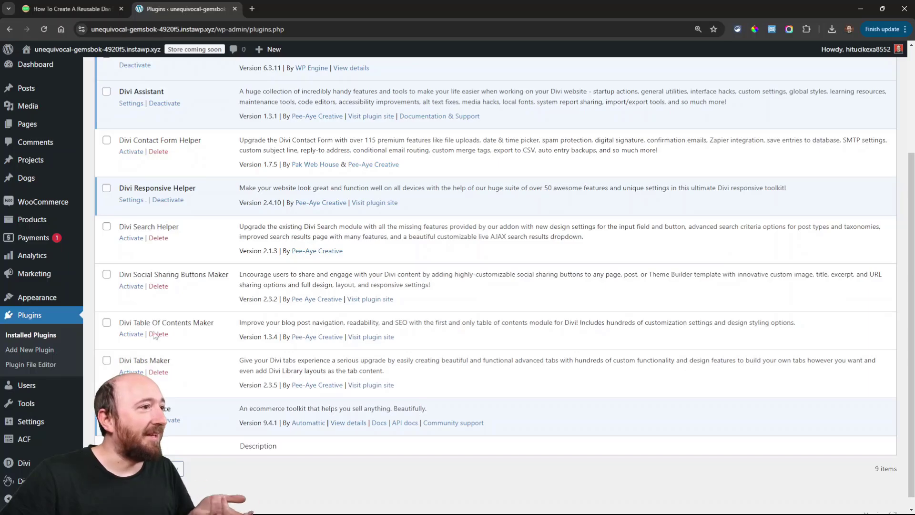
pyautogui.click(129, 335)
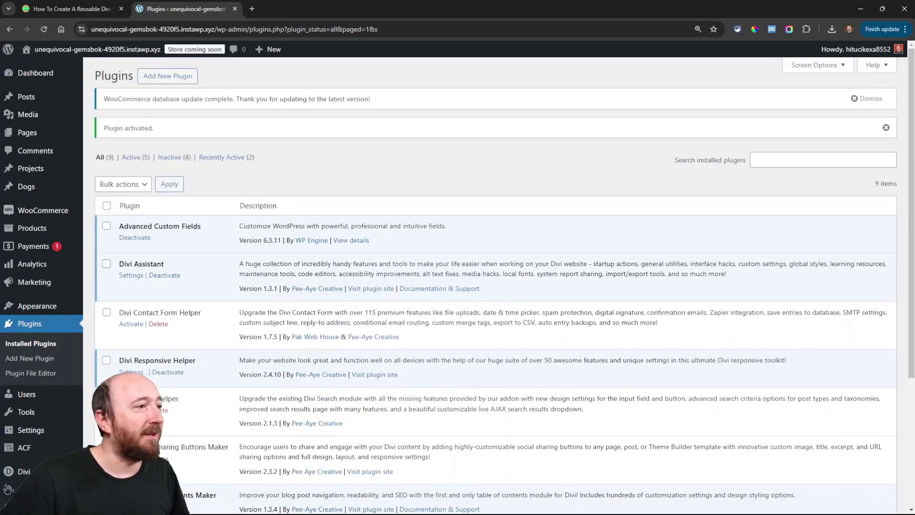
pyautogui.click(129, 410)
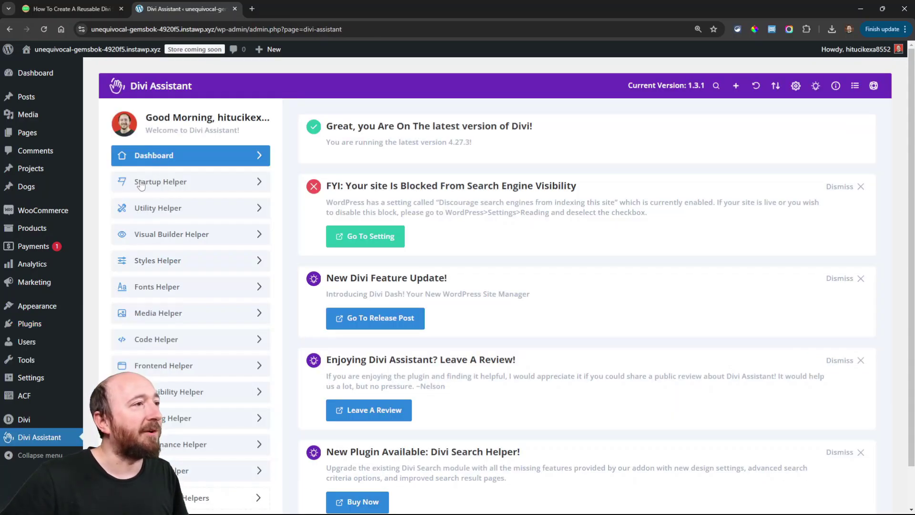
# In Divi Assistant's Startup Helper, try exporting the list of installed plugins and cancel saving the file
pyautogui.click(172, 189)
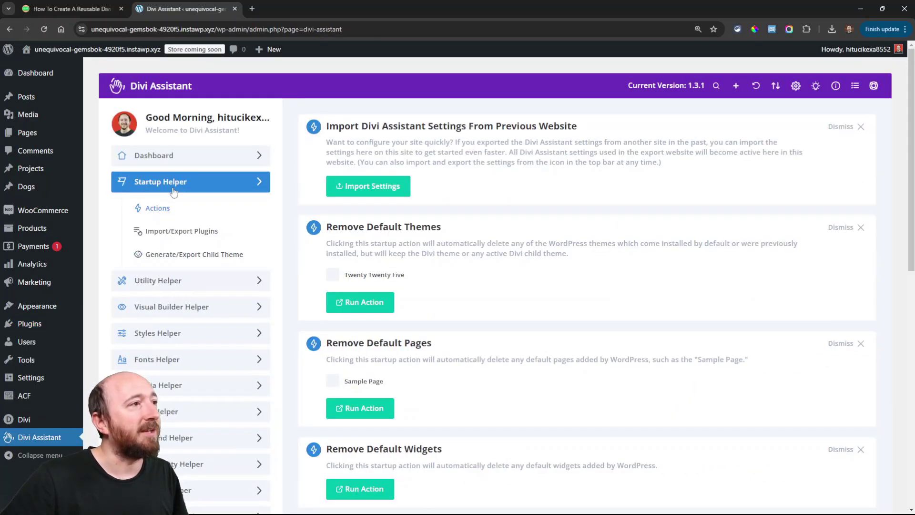
pyautogui.click(199, 232)
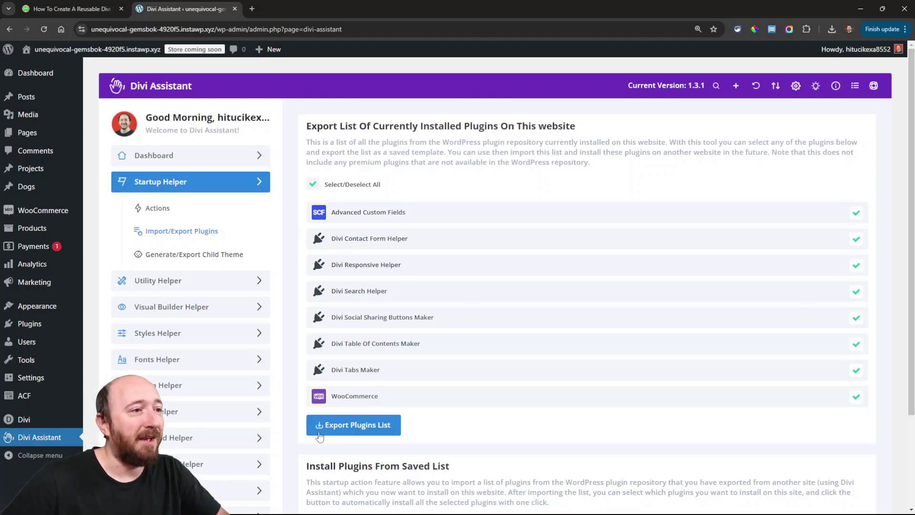
pyautogui.click(352, 430)
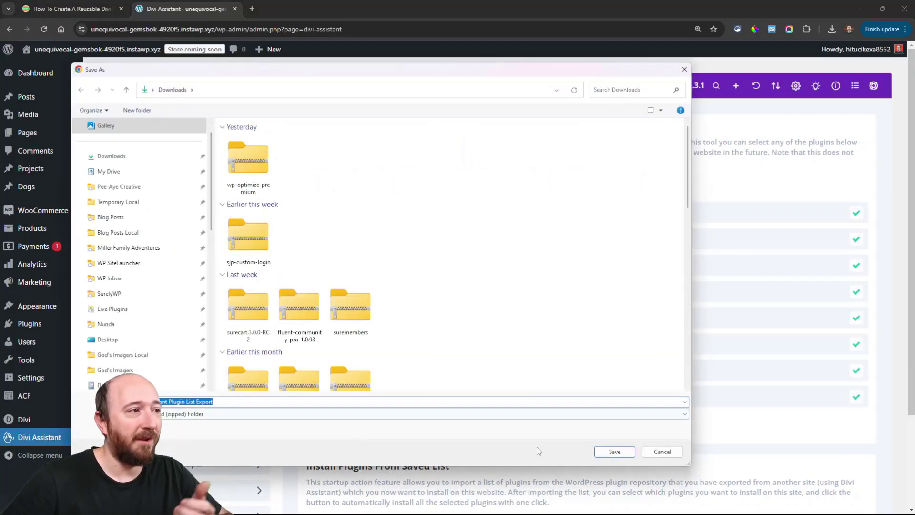
pyautogui.click(662, 452)
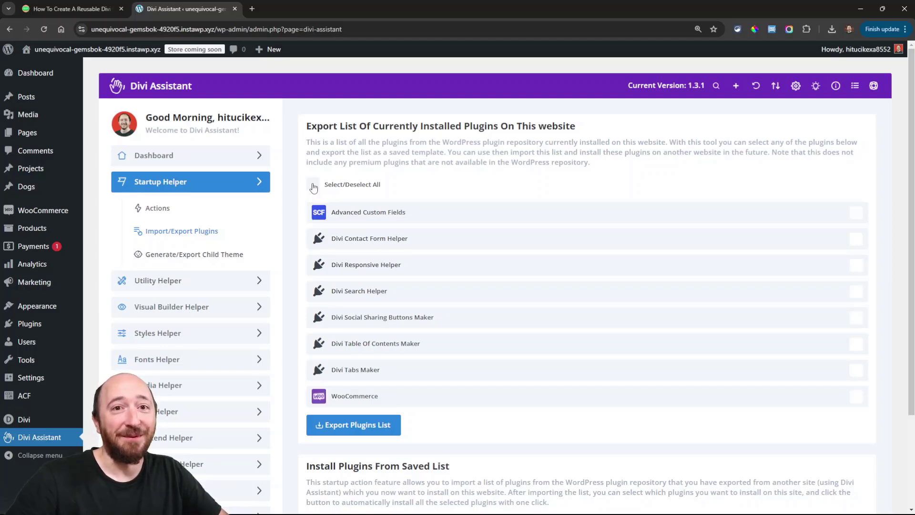
# Review the Startup Helper's actions, including the plugins list import, and cancel the file selection without importing anything
pyautogui.click(155, 210)
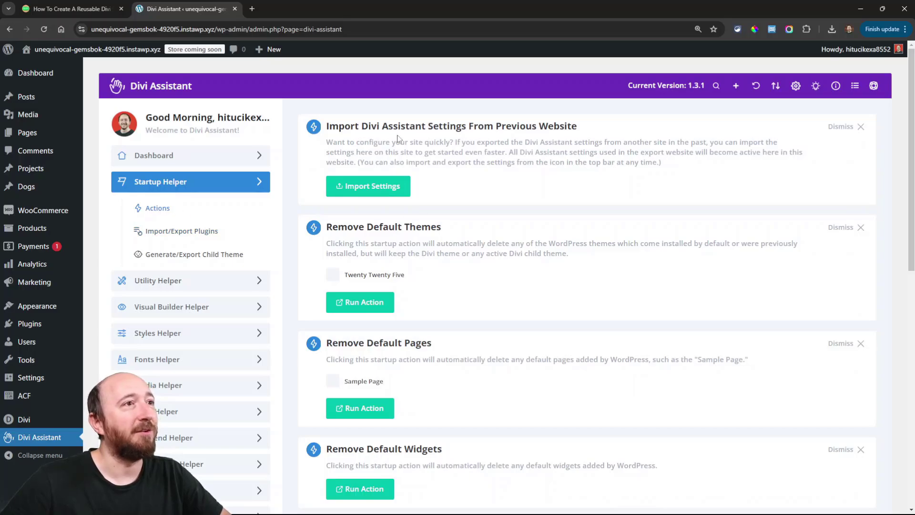
pyautogui.scroll(-6, 380, 257)
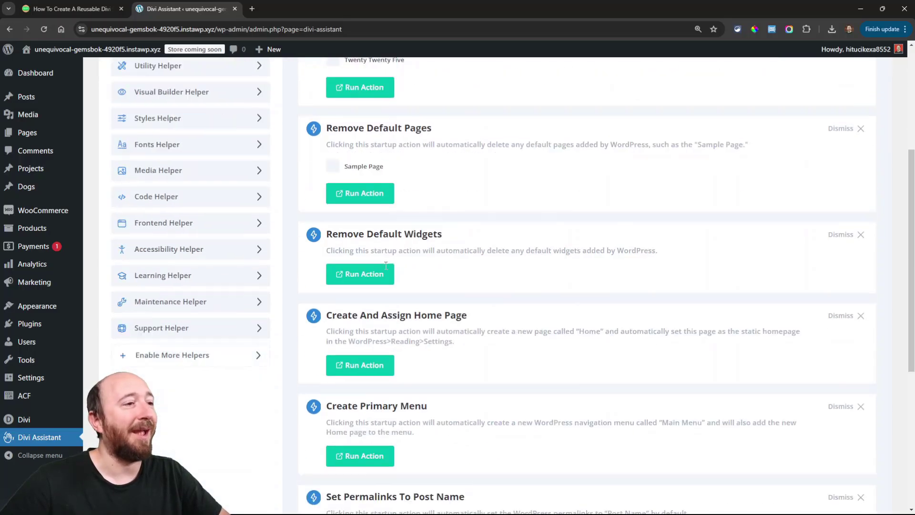
pyautogui.scroll(-5, 380, 258)
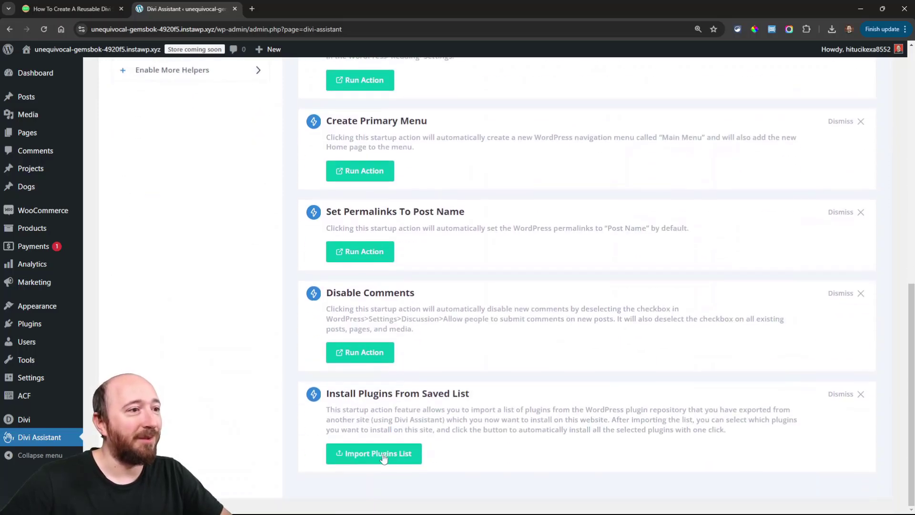
pyautogui.click(367, 454)
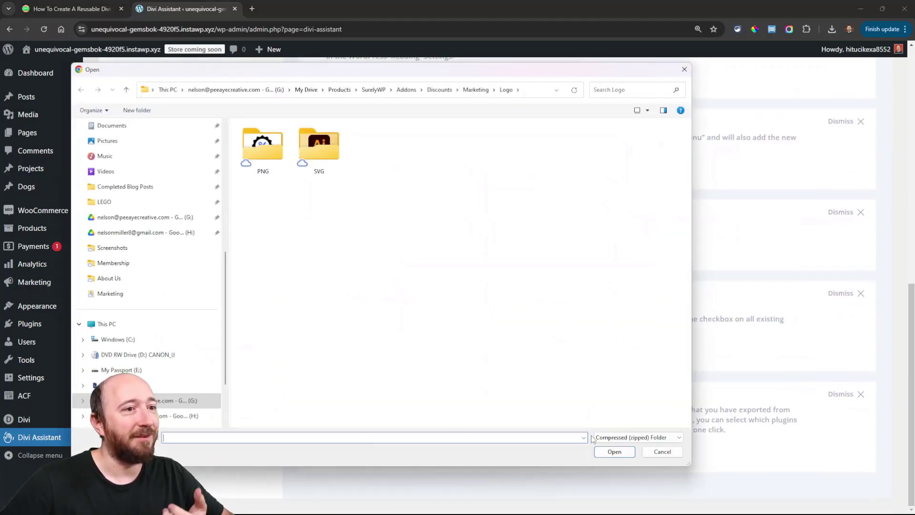
pyautogui.click(662, 451)
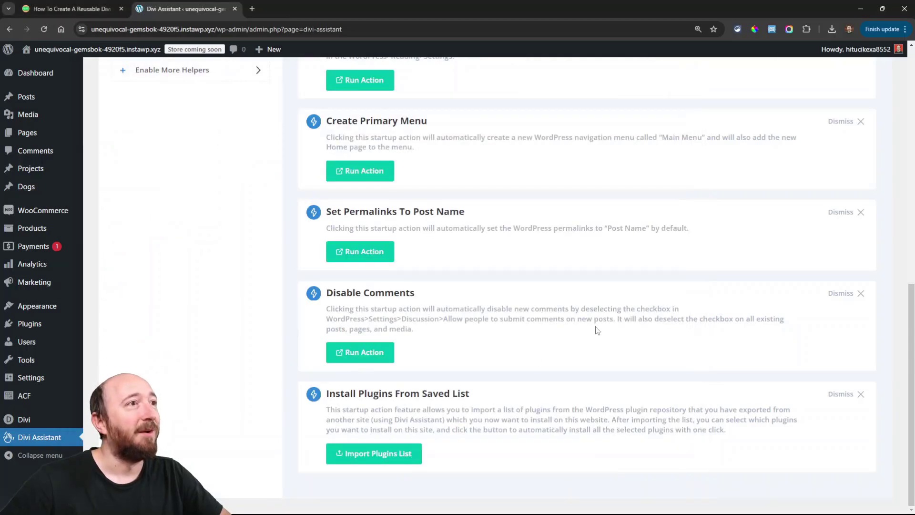
pyautogui.scroll(15, 597, 330)
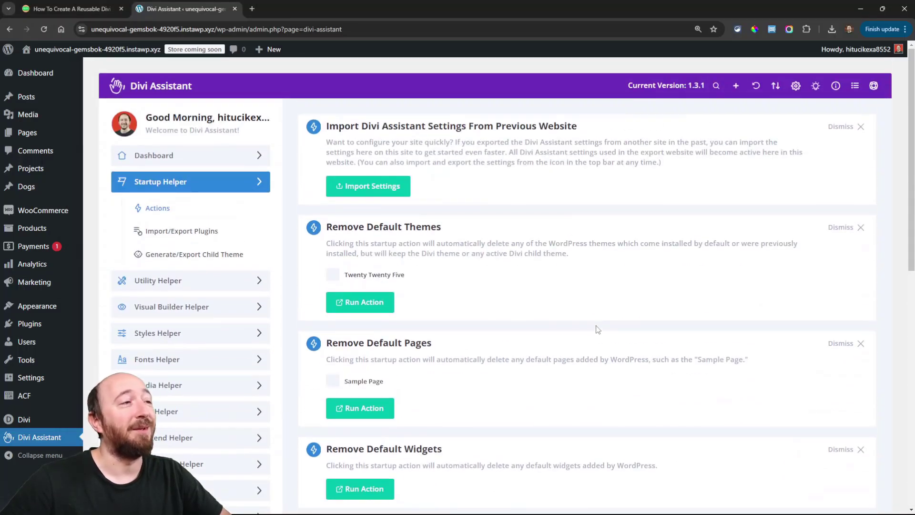
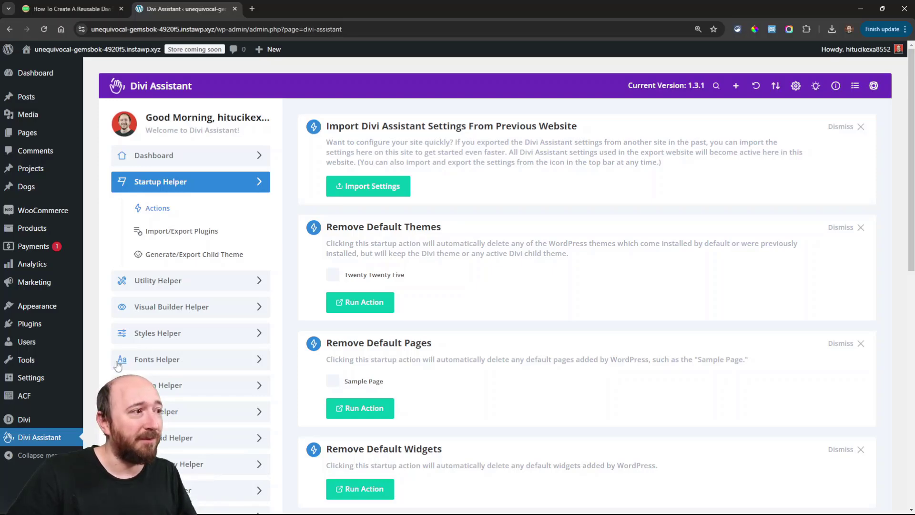
# View the Divi Theme Builder templates, and read through the tutorial article's Step 1 on setting up the base site
pyautogui.moveTo(29, 420)
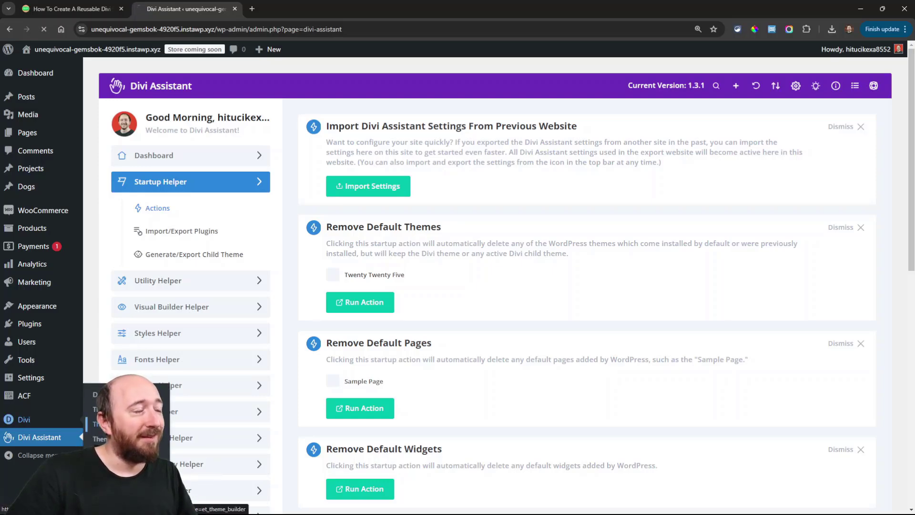
pyautogui.click(114, 423)
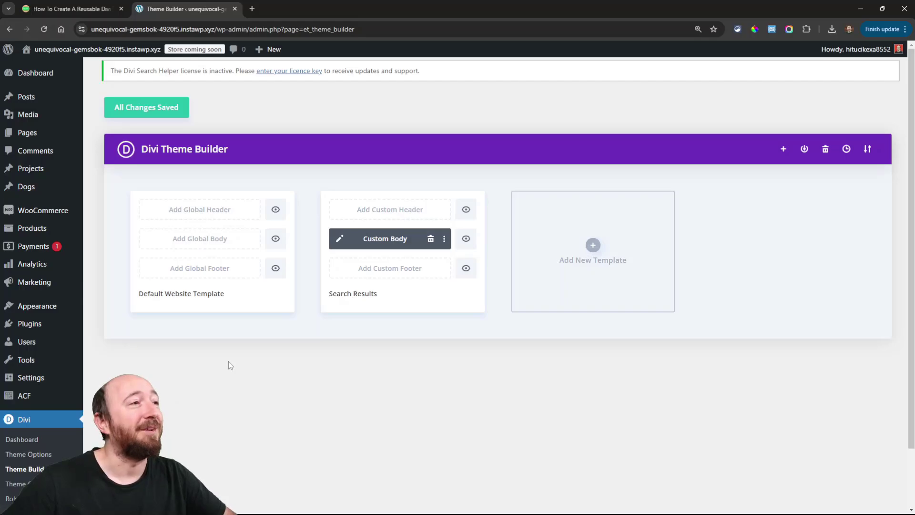
pyautogui.hotkey('ctrl', 'shift', 'Tab')
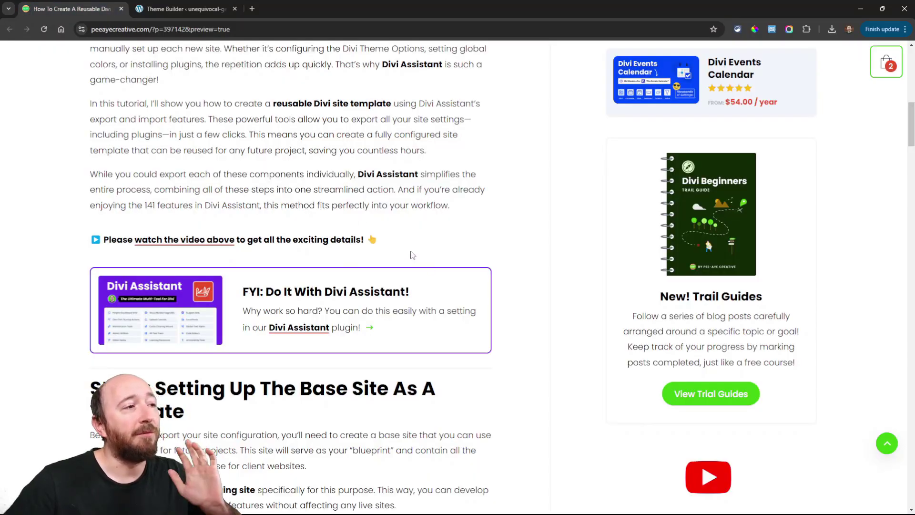
pyautogui.scroll(-5, 422, 259)
pyautogui.scroll(-3, 336, 255)
pyautogui.scroll(-10, 335, 256)
pyautogui.scroll(16, 344, 261)
pyautogui.scroll(-1, 345, 263)
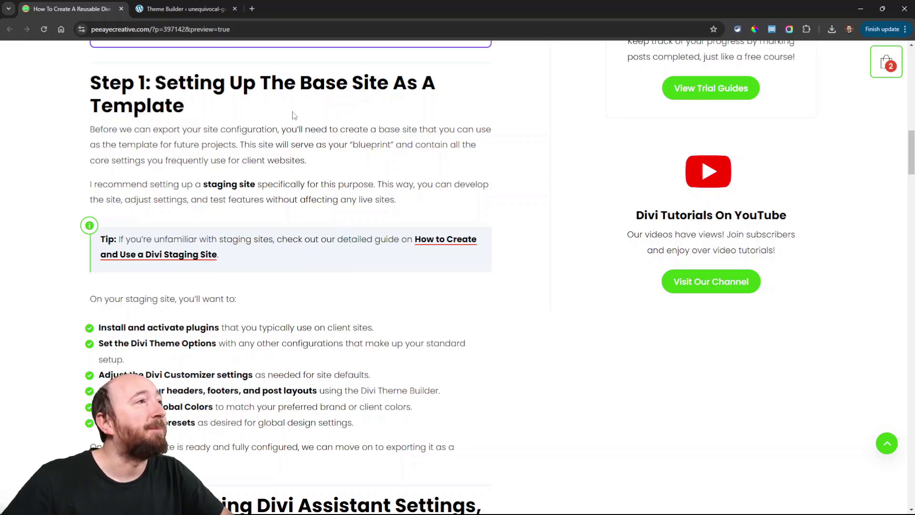
# Export the Divi Assistant Settings file with global colors, theme options, customizer settings, module presets, library layouts and Theme Builder templates all included
pyautogui.hotkey('ctrl', 'Tab')
pyautogui.scroll(-2, 19, 341)
pyautogui.click(22, 480)
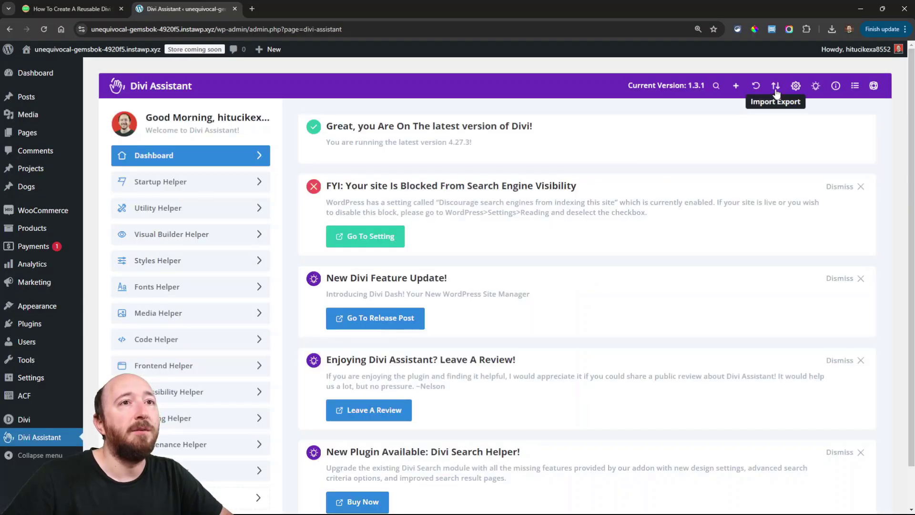
pyautogui.click(775, 91)
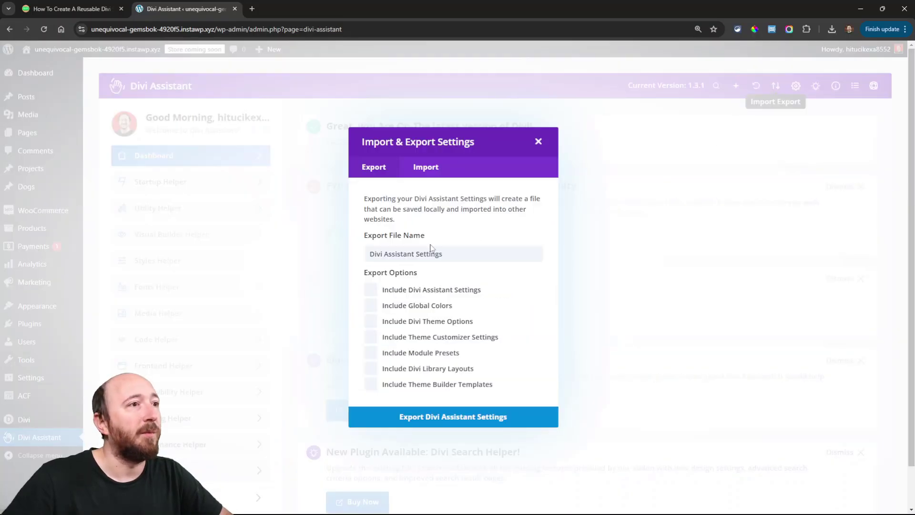
pyautogui.click(371, 290)
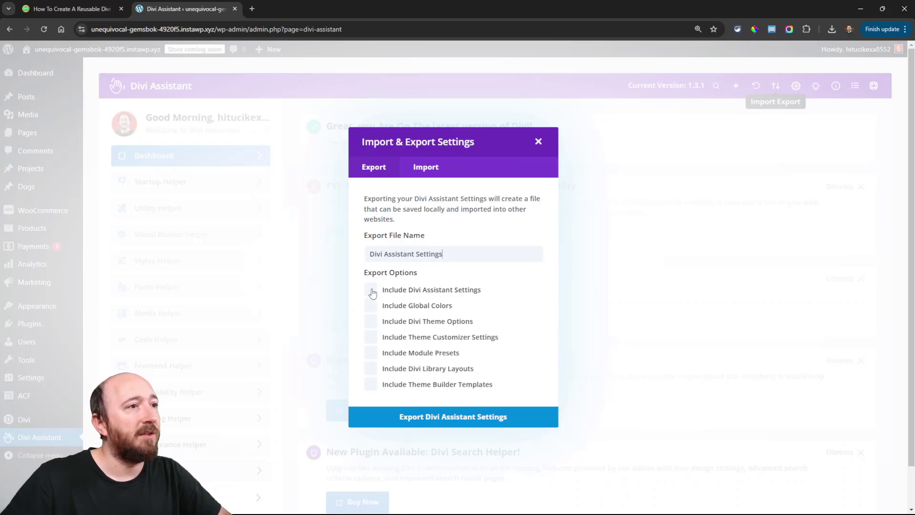
pyautogui.click(371, 308)
pyautogui.click(371, 322)
pyautogui.click(370, 338)
pyautogui.click(370, 354)
pyautogui.click(371, 370)
pyautogui.click(371, 385)
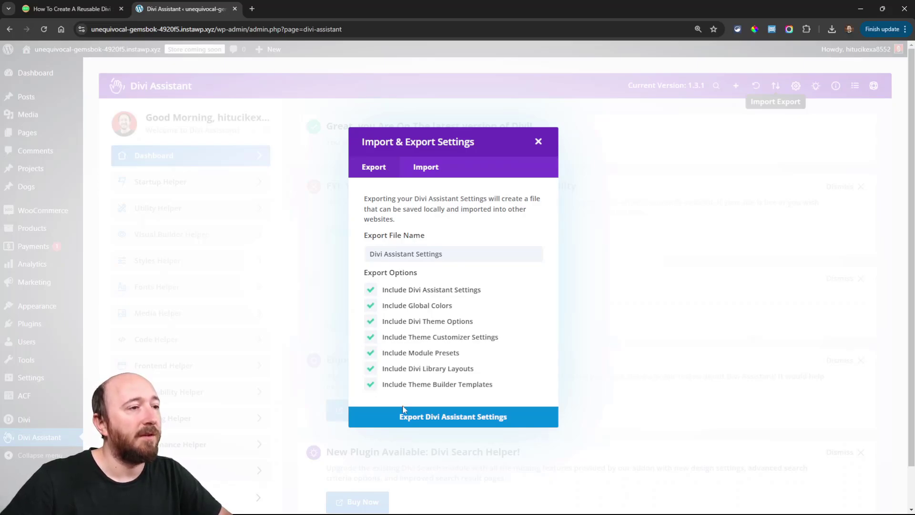
pyautogui.click(445, 421)
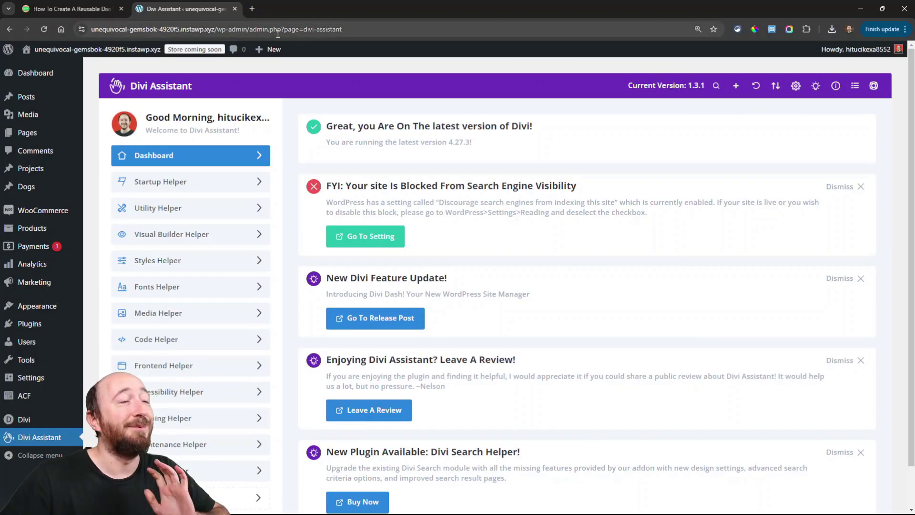
# Open the InstaWP staging sites page in a new browser tab, and look up InstaWP on the recommended web design resources page
pyautogui.click(252, 9)
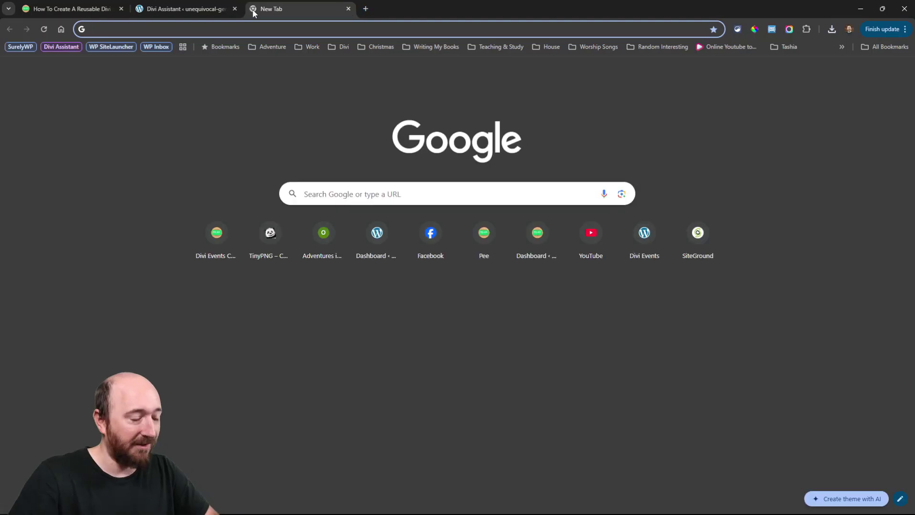
pyautogui.write('instawp.io/staging')
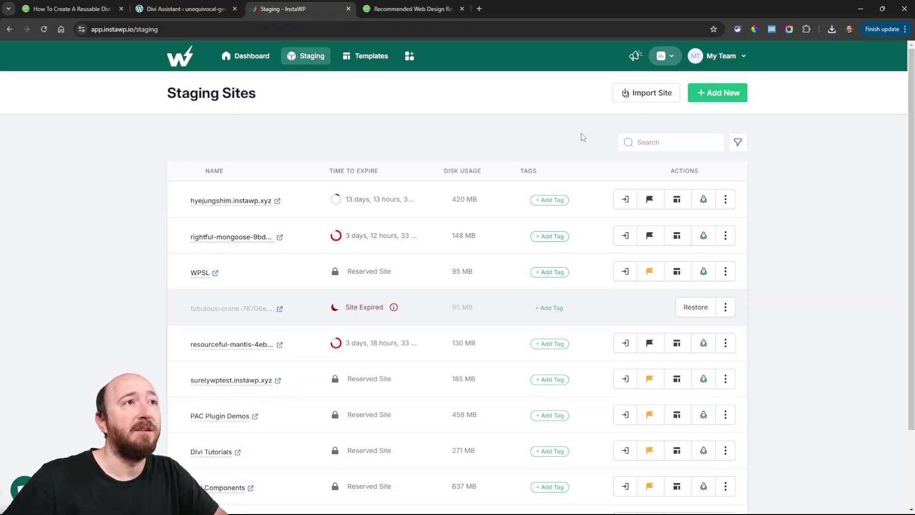
pyautogui.click(385, 10)
pyautogui.moveTo(790, 108)
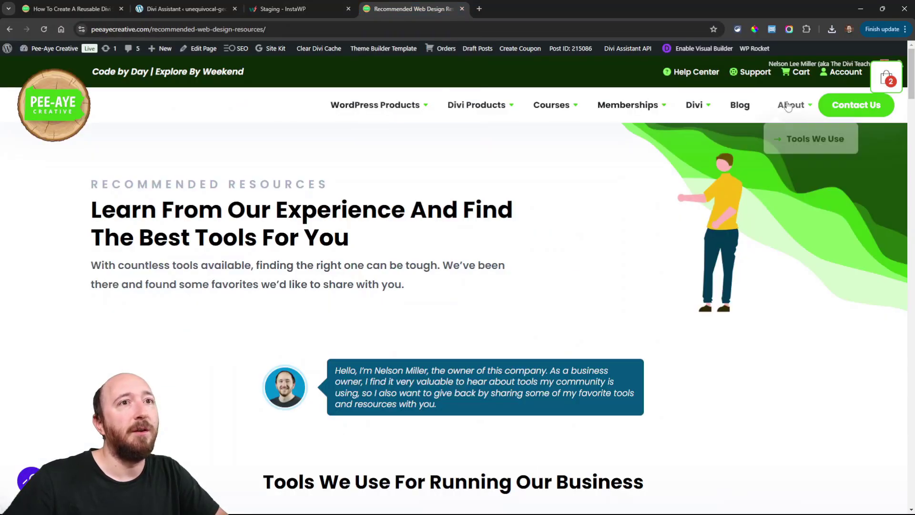
pyautogui.scroll(-20, 571, 251)
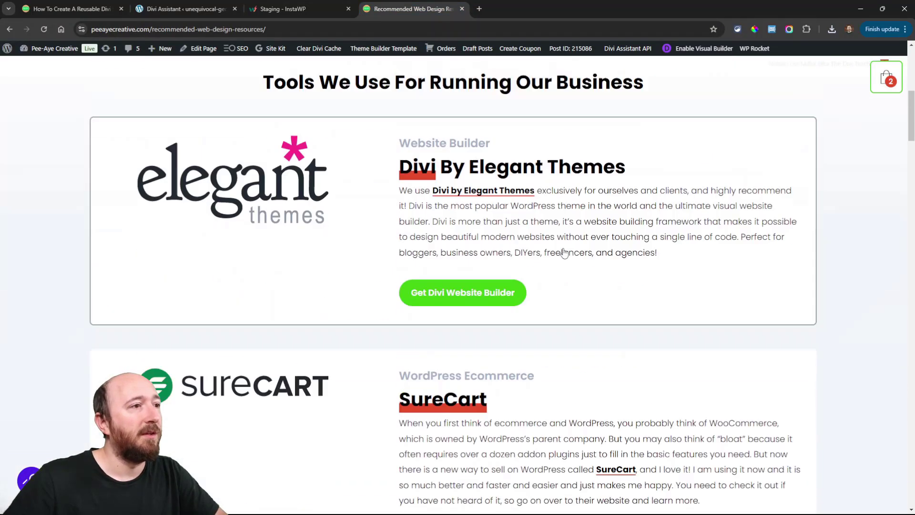
pyautogui.scroll(-10, 351, 271)
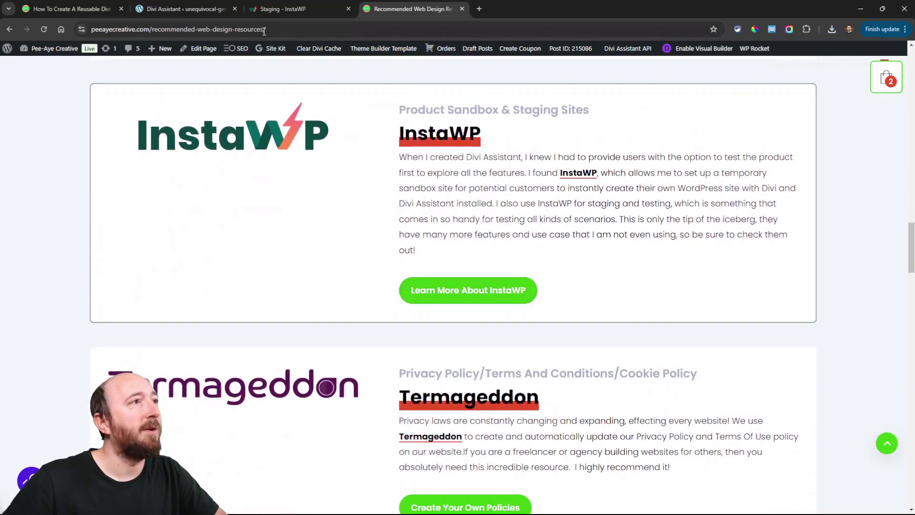
# Create a staging site from scratch in InstaWP with the default configuration and no extra plugins, and log in to its WordPress dashboard
pyautogui.click(283, 10)
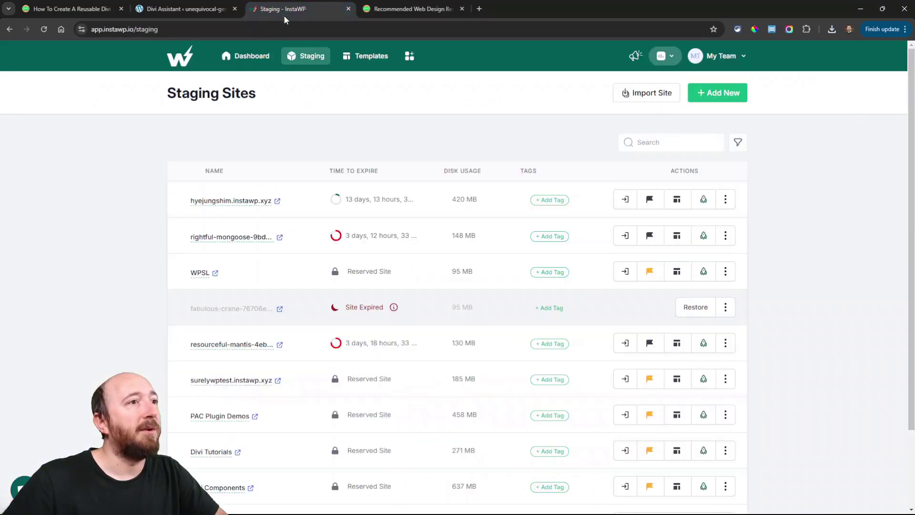
pyautogui.click(717, 95)
pyautogui.click(672, 415)
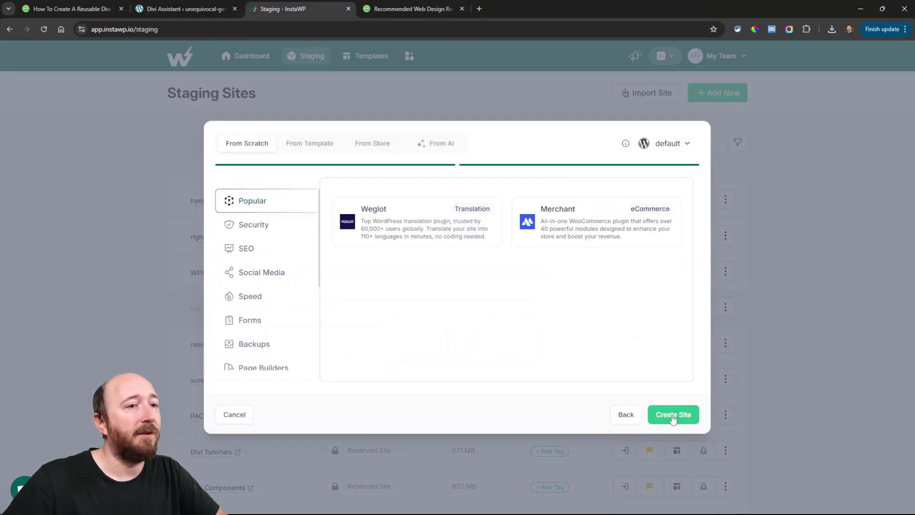
pyautogui.click(672, 414)
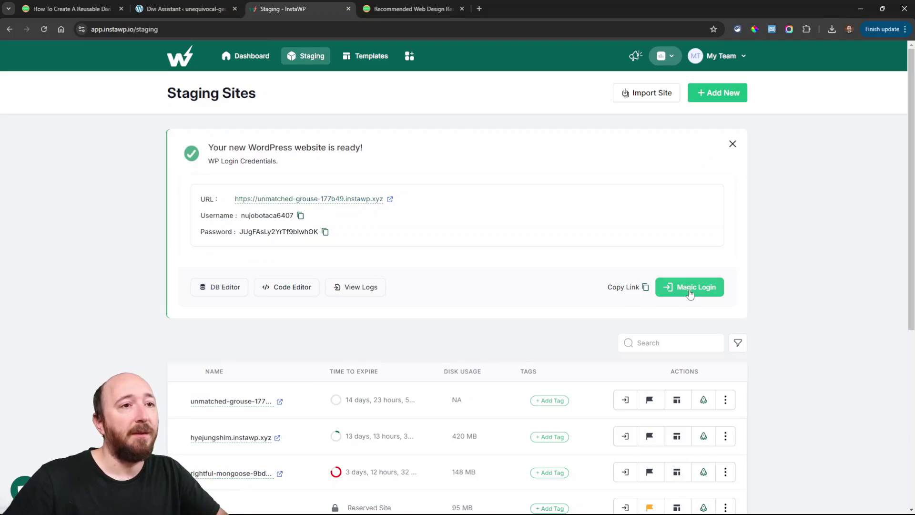
pyautogui.click(686, 288)
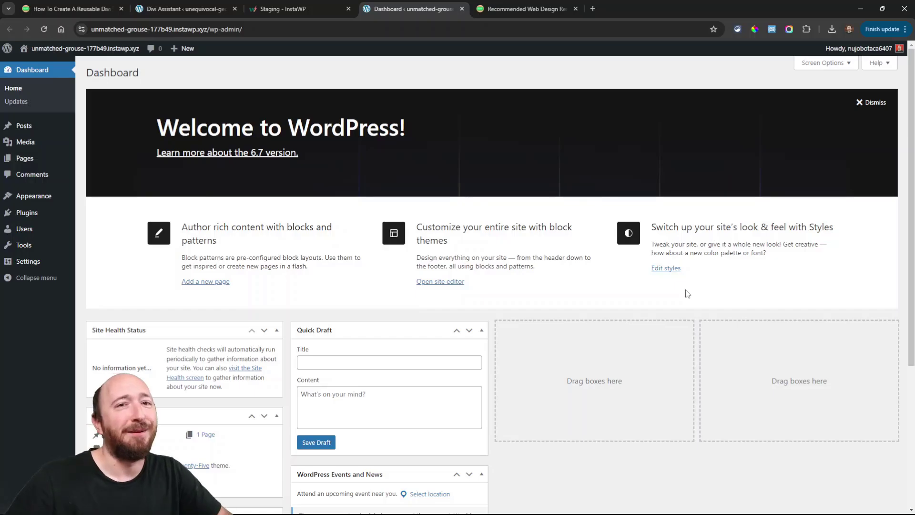
# Install and activate the Divi theme, and upload, install and activate the divi-assistant.zip plugin on the new site
pyautogui.moveTo(41, 200)
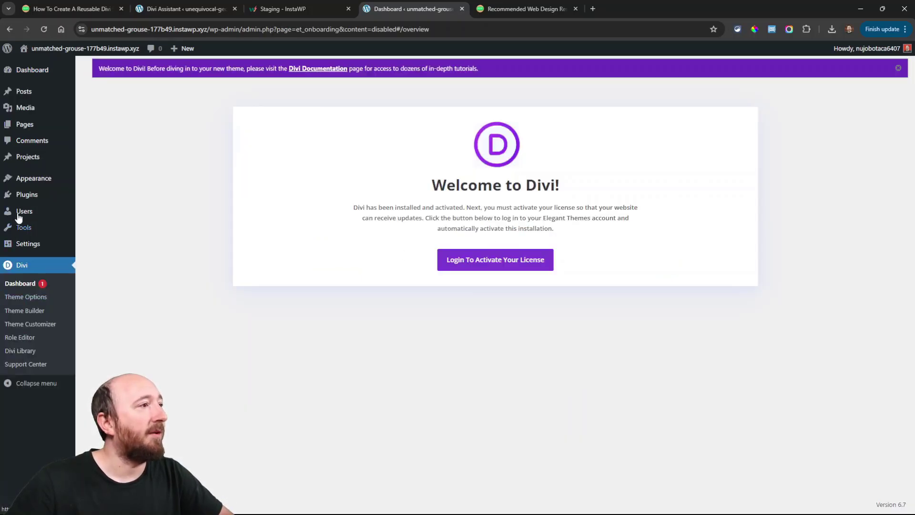
pyautogui.moveTo(22, 194)
pyautogui.click(107, 210)
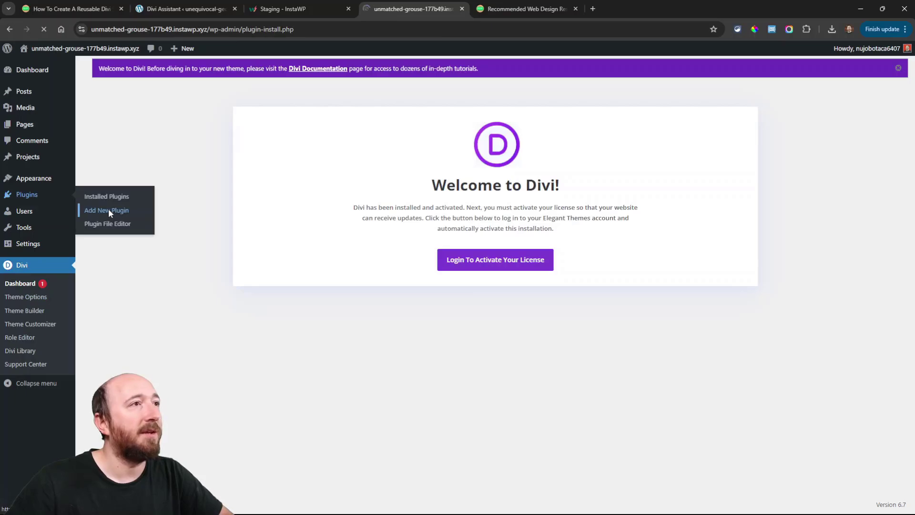
pyautogui.click(173, 73)
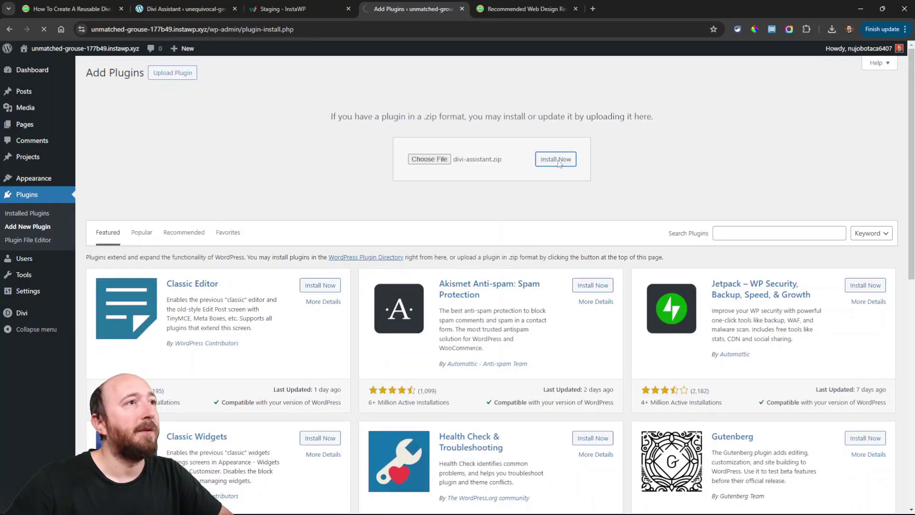
pyautogui.click(544, 162)
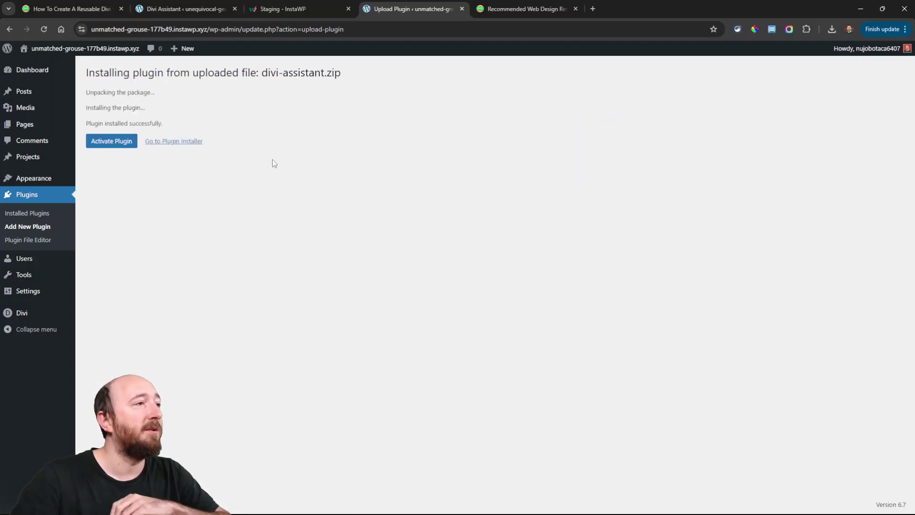
pyautogui.click(123, 144)
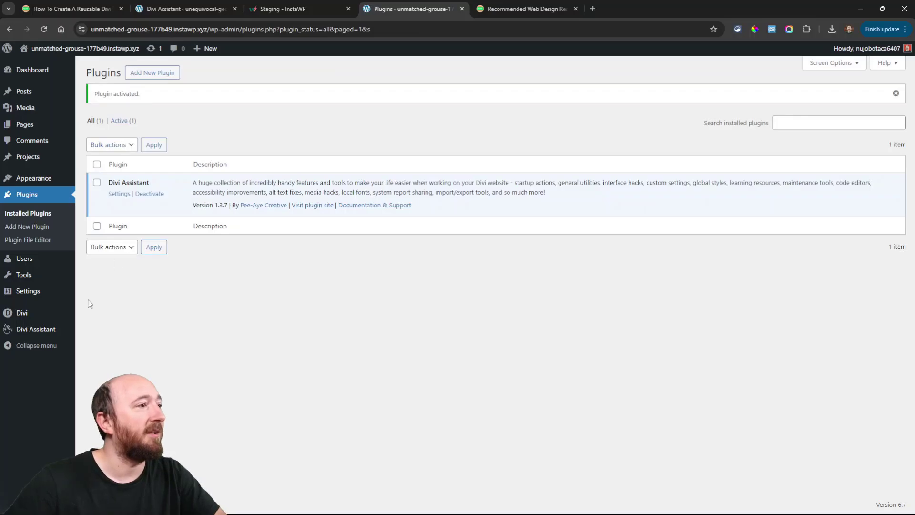
# Review the new site's Divi Assistant Media Helper library settings, Utility Helper editor settings and Divi Theme Builder templates
pyautogui.click(38, 328)
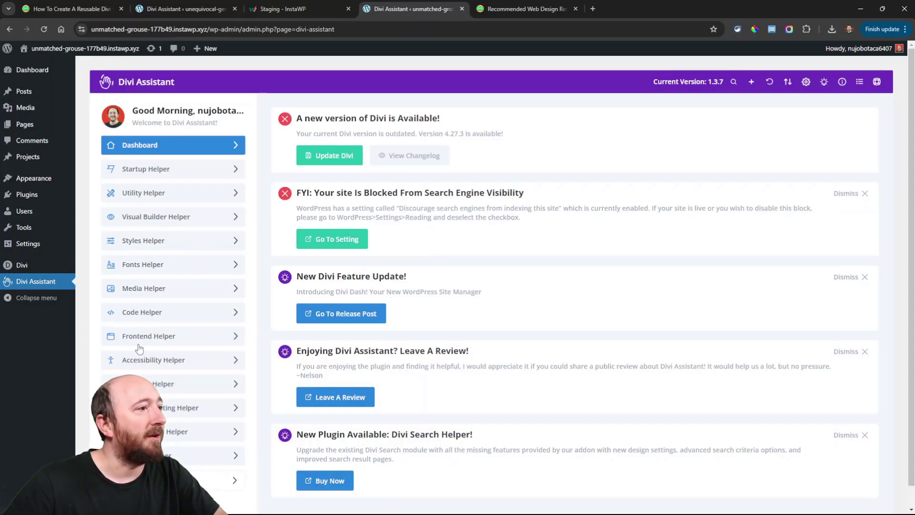
pyautogui.click(135, 289)
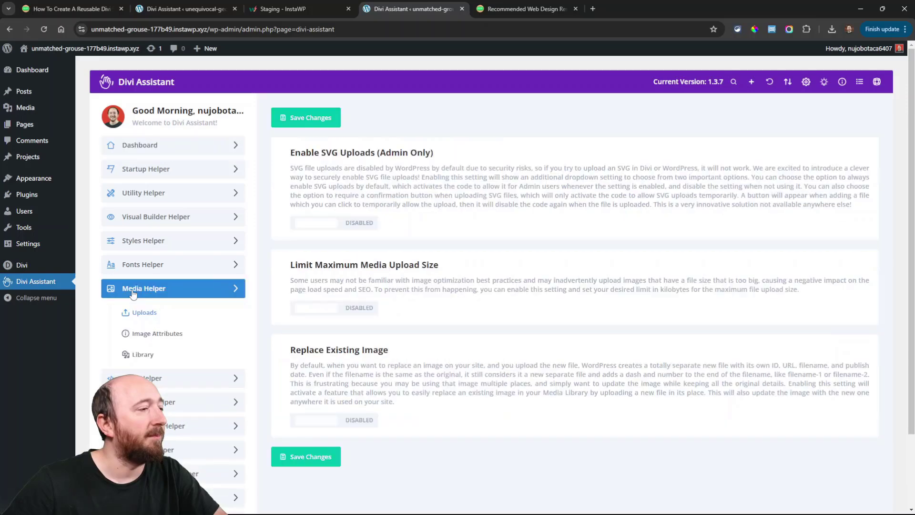
pyautogui.click(140, 356)
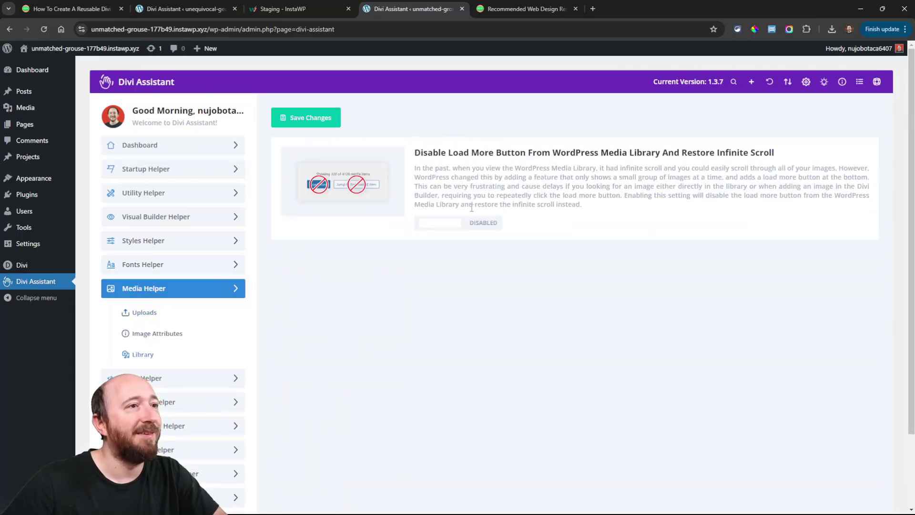
pyautogui.click(138, 193)
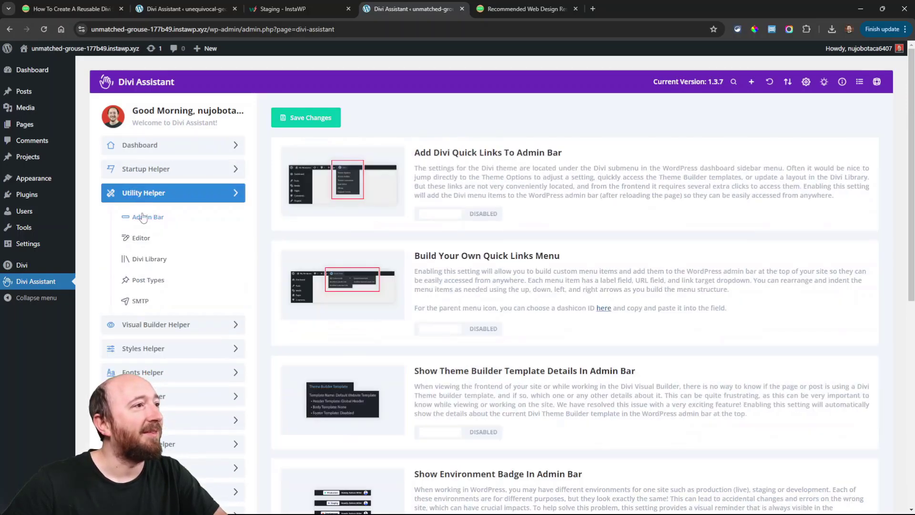
pyautogui.click(142, 238)
pyautogui.scroll(-7, 399, 244)
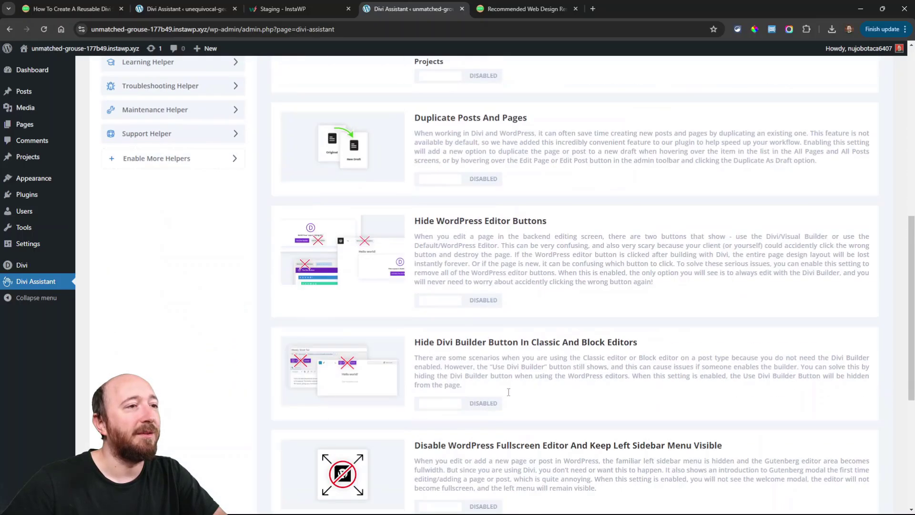
pyautogui.scroll(7, 507, 383)
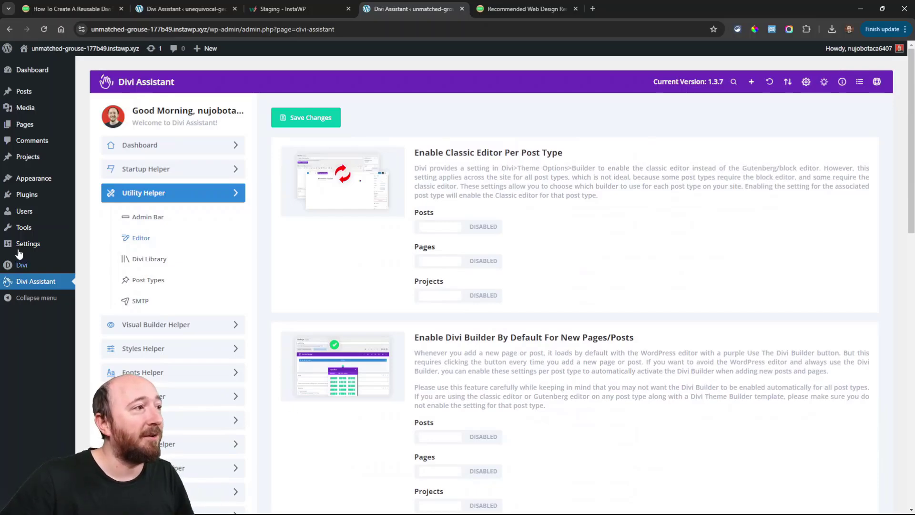
pyautogui.moveTo(27, 270)
pyautogui.click(98, 291)
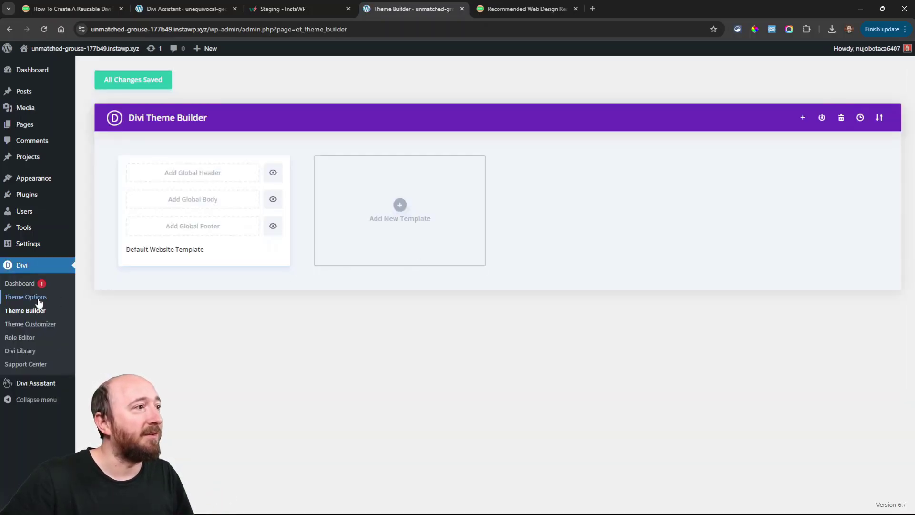
# Start a Divi Assistant settings import, accept the overwrite warning, and choose the file Divi Assistant Settings.json
pyautogui.click(41, 383)
pyautogui.click(787, 82)
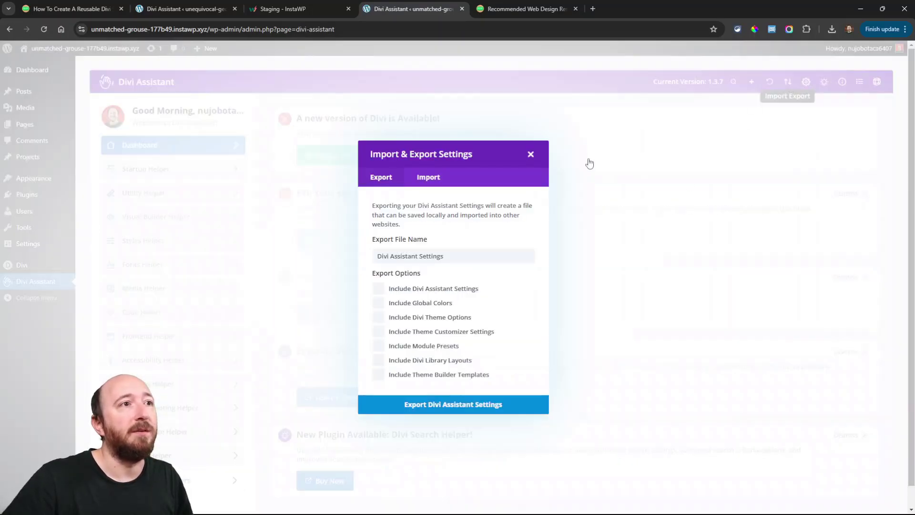
pyautogui.click(428, 178)
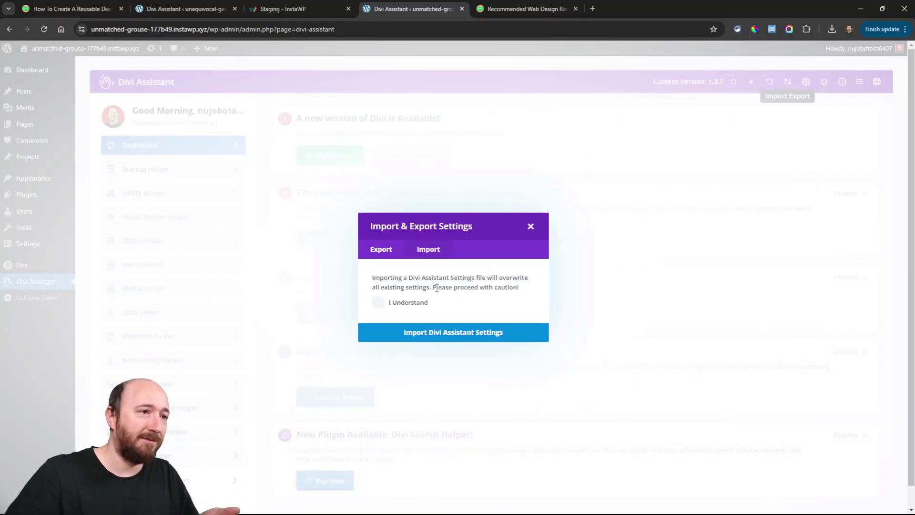
pyautogui.click(378, 302)
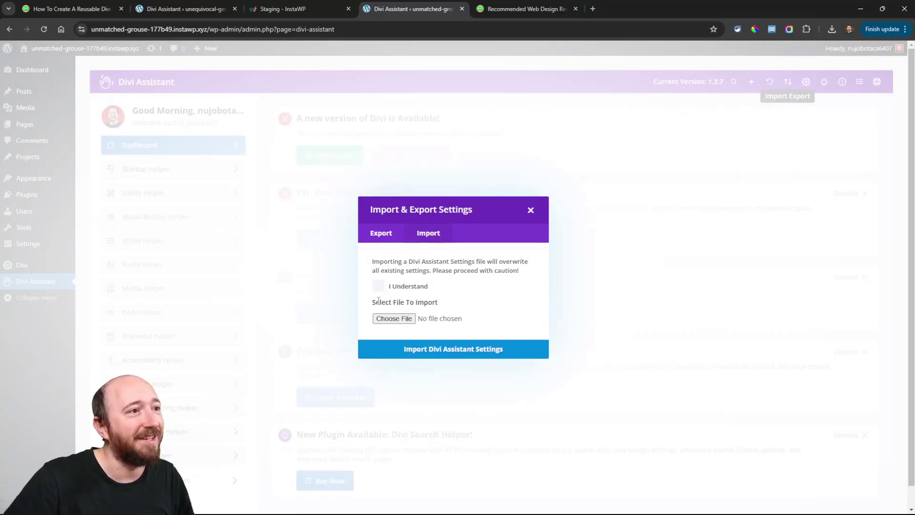
pyautogui.click(394, 318)
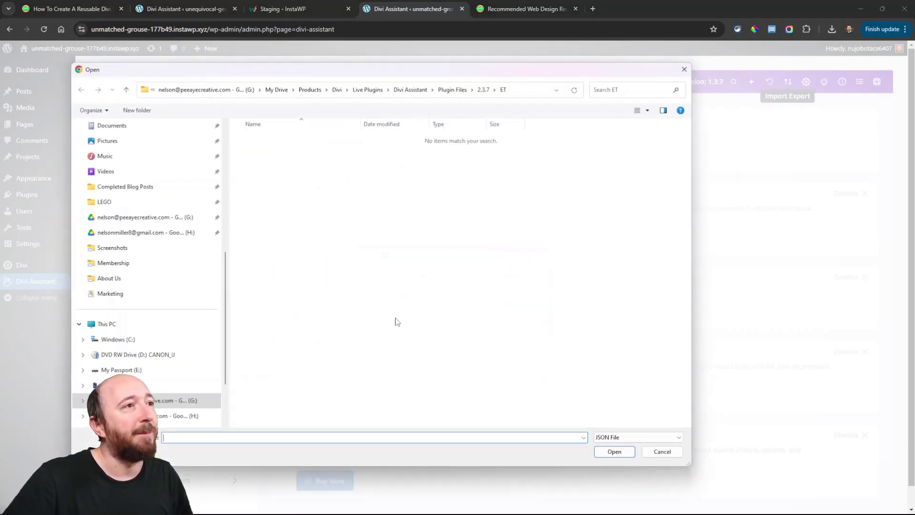
pyautogui.doubleClick(296, 184)
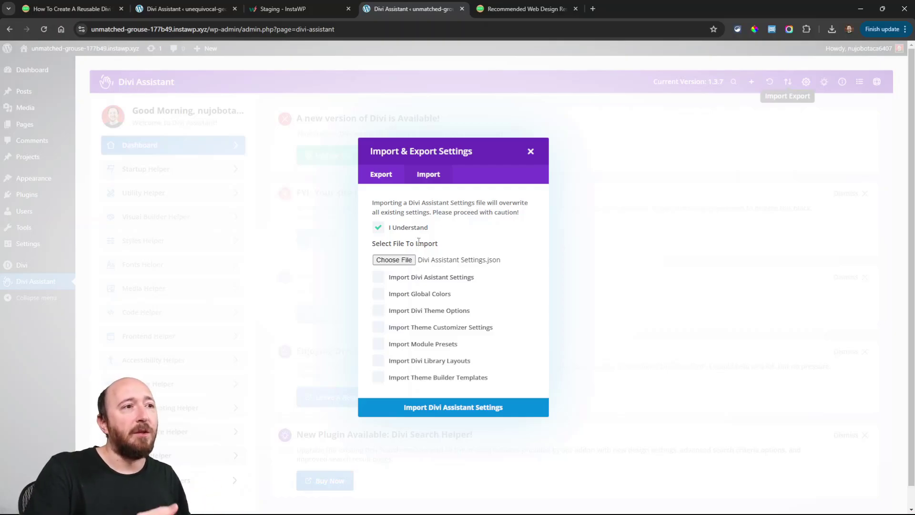
# Import the Divi Assistant settings, global colors, theme options, customizer settings, module presets, library layouts and Theme Builder templates from the chosen file
pyautogui.click(378, 278)
pyautogui.click(378, 294)
pyautogui.click(378, 310)
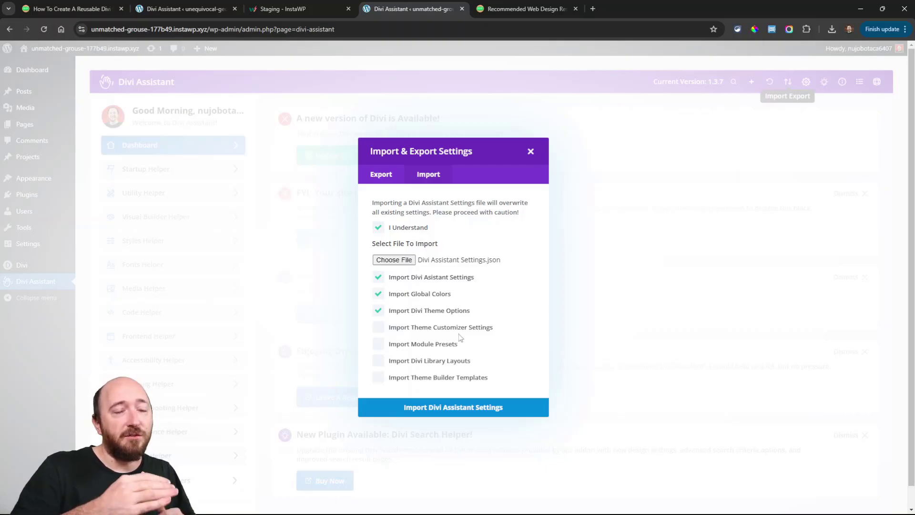
pyautogui.click(378, 344)
pyautogui.click(378, 361)
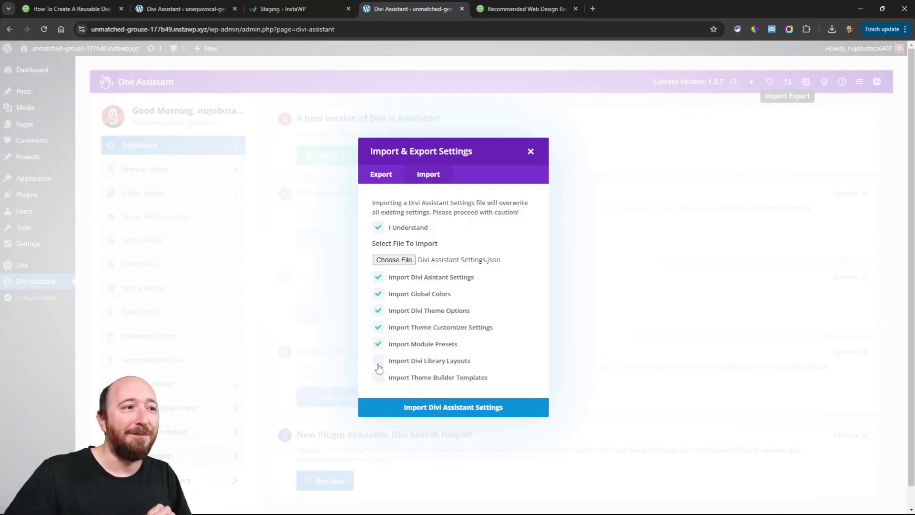
pyautogui.click(379, 377)
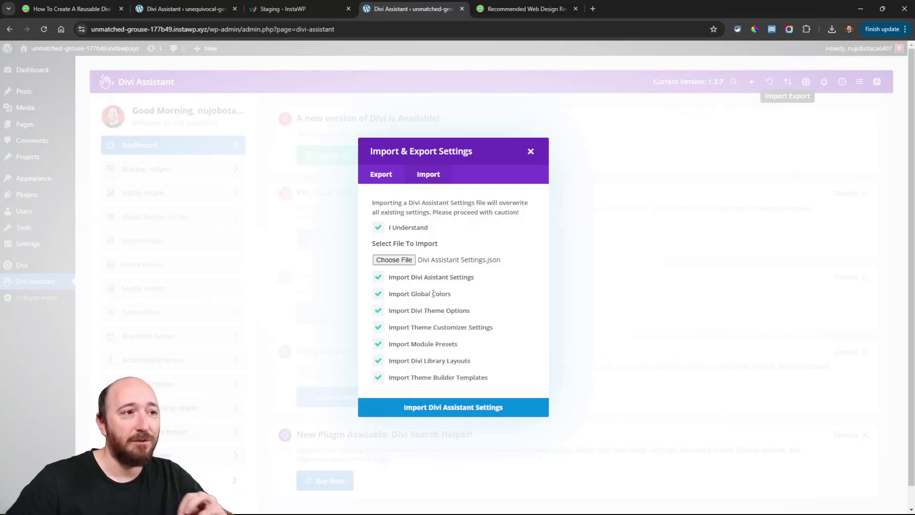
pyautogui.click(433, 408)
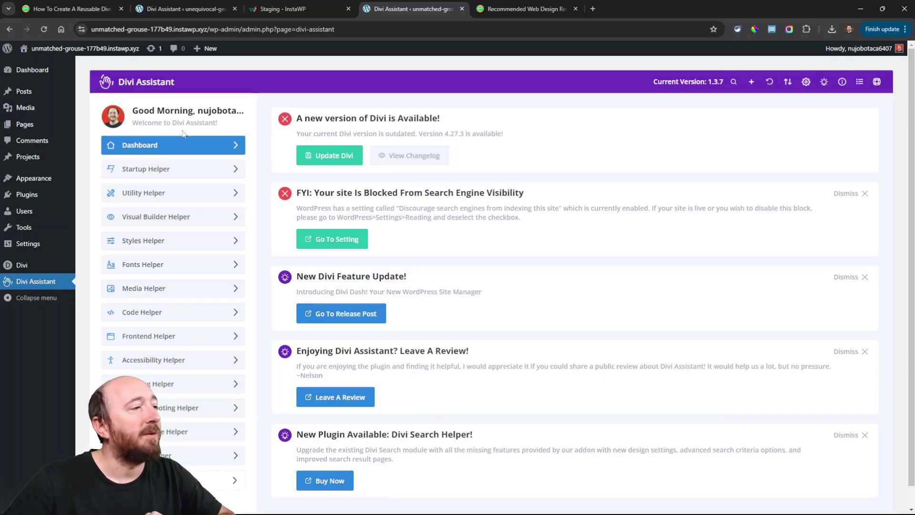
# Check the imported Divi Assistant settings in the Media Helper's library section and the Utility Helper's editor section
pyautogui.click(138, 291)
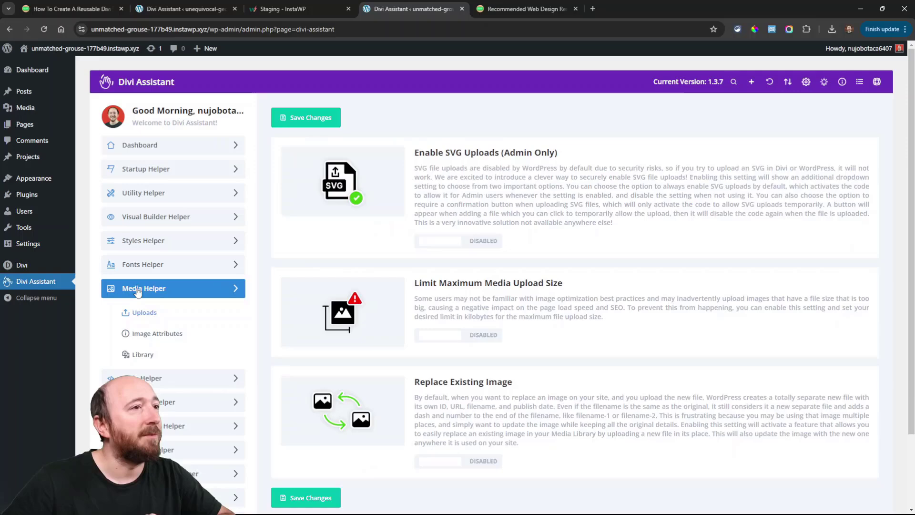
pyautogui.click(139, 355)
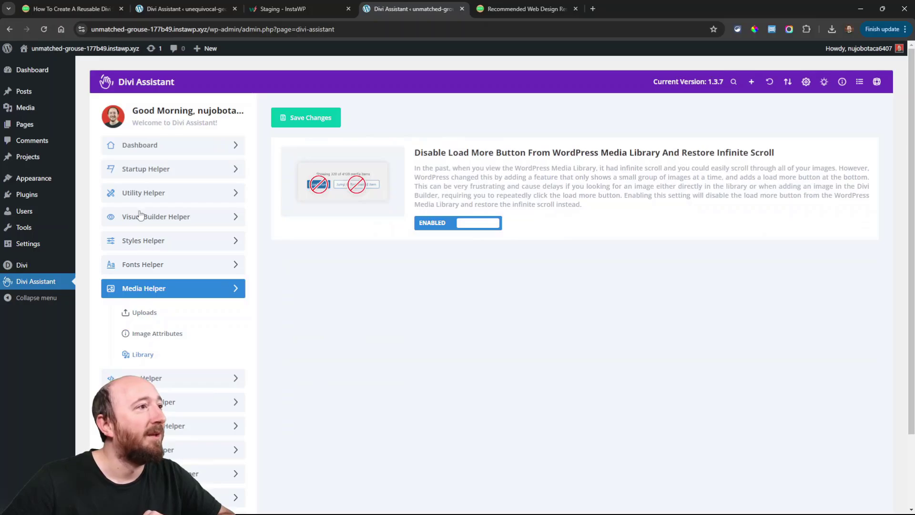
pyautogui.click(142, 195)
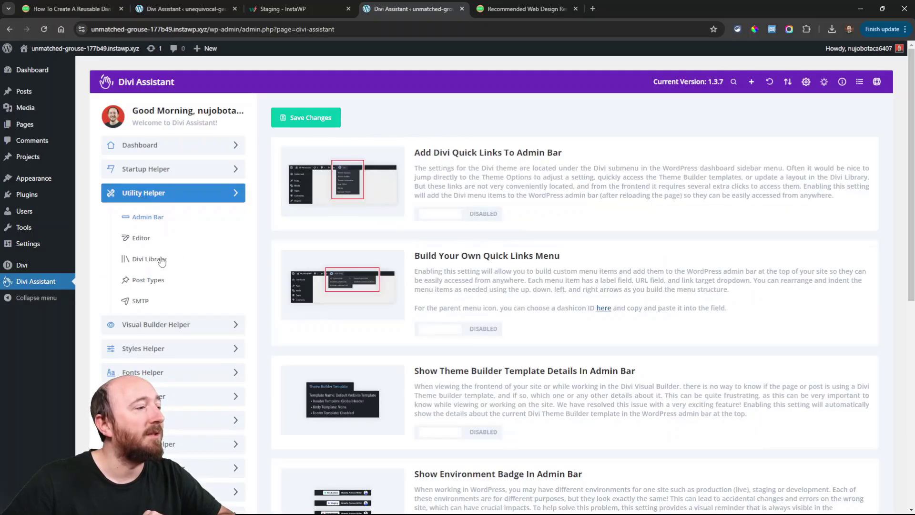
pyautogui.click(141, 238)
pyautogui.scroll(-5, 624, 342)
pyautogui.scroll(5, 617, 370)
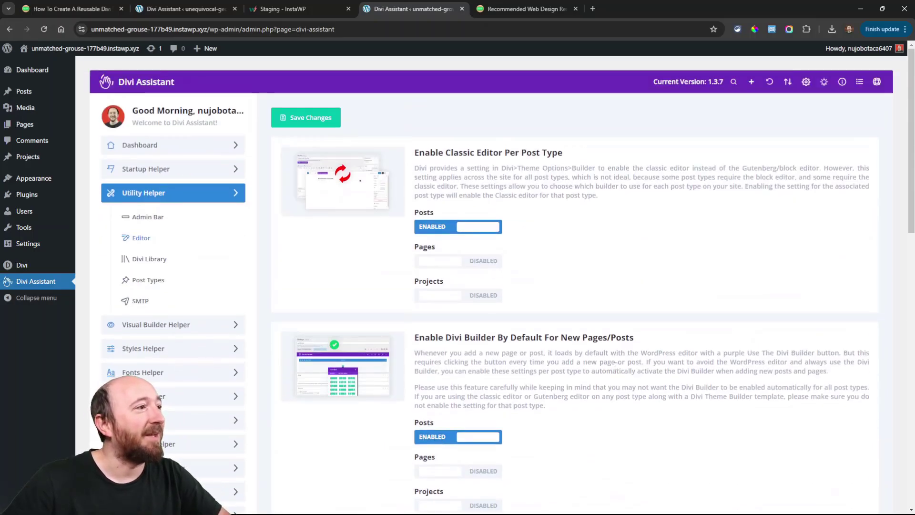
# Check the imported templates in the Divi Theme Builder and the layouts in the Divi Library
pyautogui.moveTo(31, 265)
pyautogui.click(112, 294)
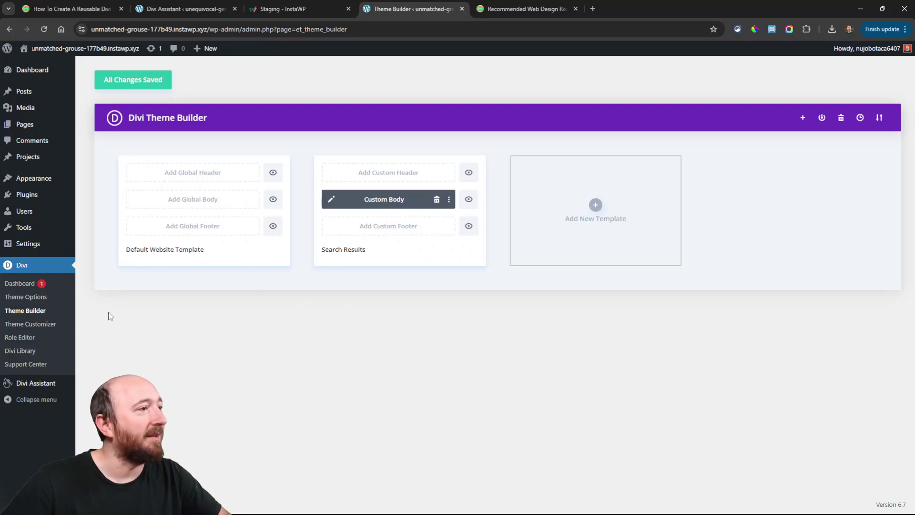
pyautogui.click(21, 351)
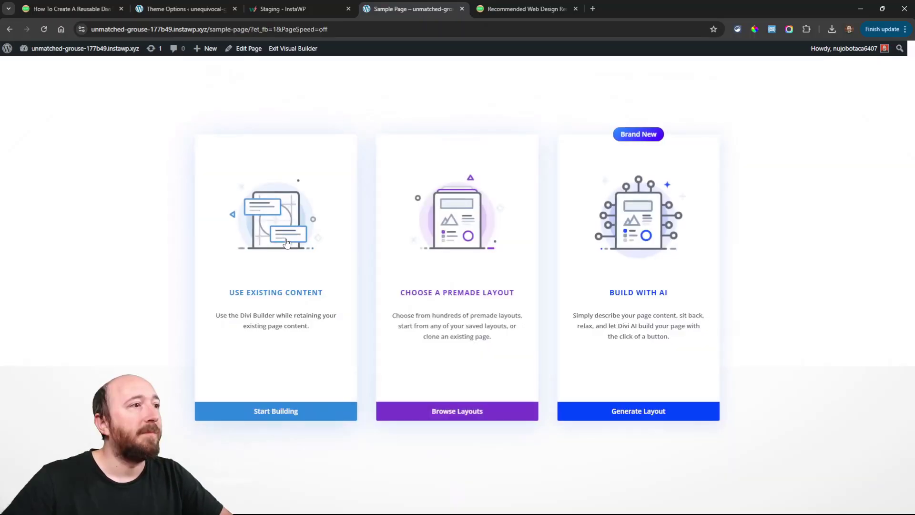
# Build the Sample Page from its existing content in the Visual Builder, and view the global colors in its text module's text design settings
pyautogui.click(245, 408)
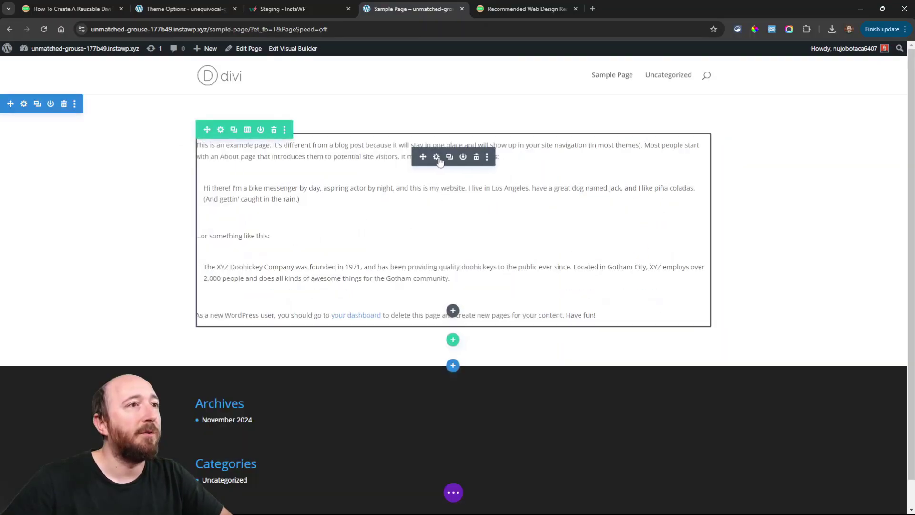
pyautogui.click(439, 159)
pyautogui.moveTo(123, 86); pyautogui.dragTo(625, 106)
pyautogui.click(591, 129)
pyautogui.click(591, 177)
pyautogui.scroll(-1, 622, 240)
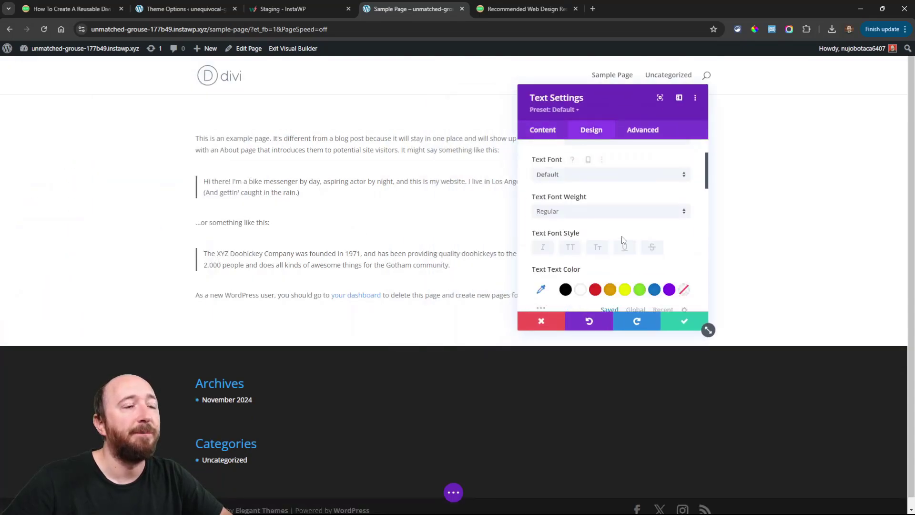
pyautogui.scroll(-3, 621, 240)
pyautogui.click(637, 229)
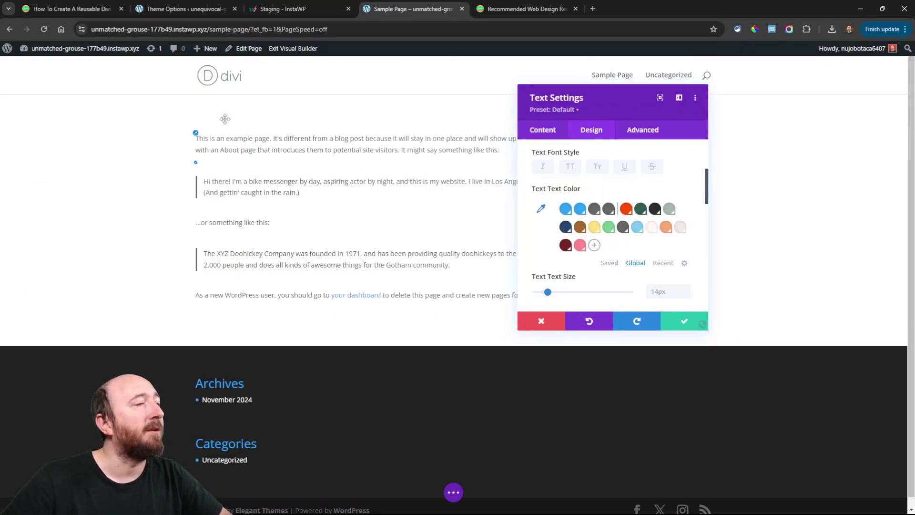
# Review the source site's global colors in Divi Assistant's Global Colors Manager
pyautogui.click(181, 8)
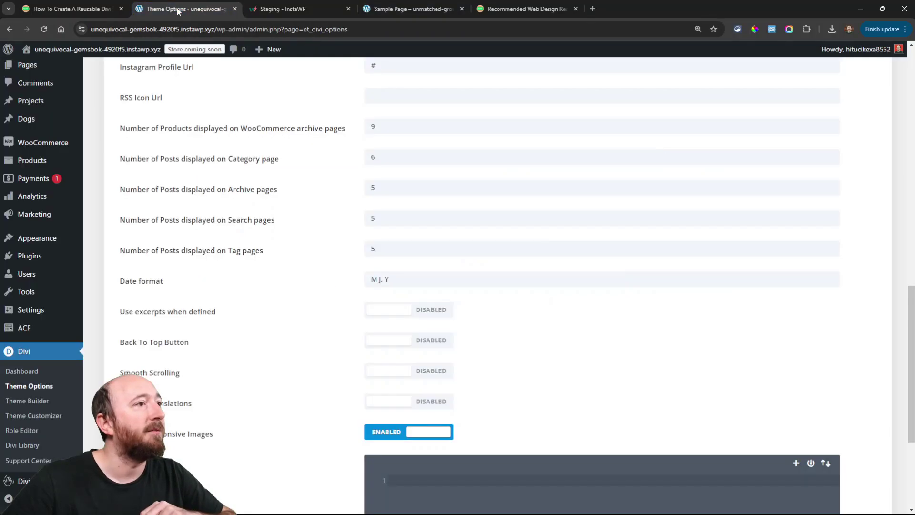
pyautogui.click(144, 263)
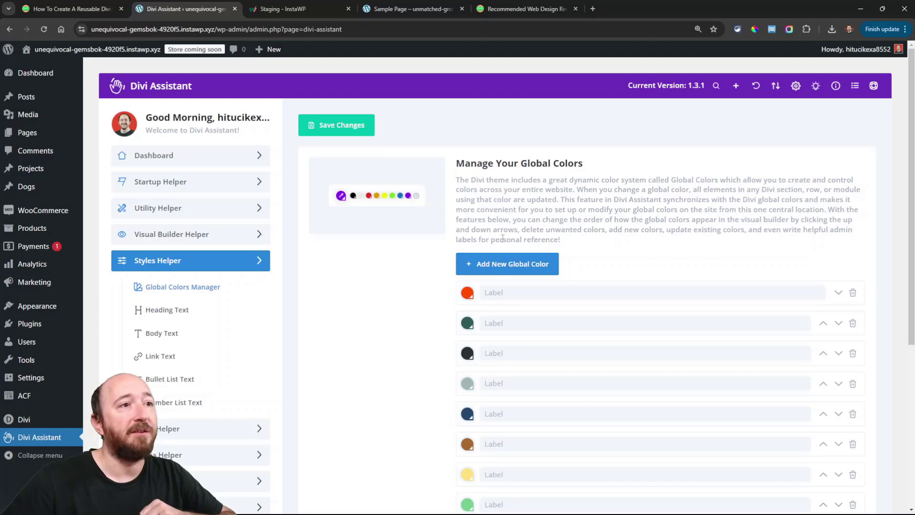
pyautogui.scroll(-5, 599, 175)
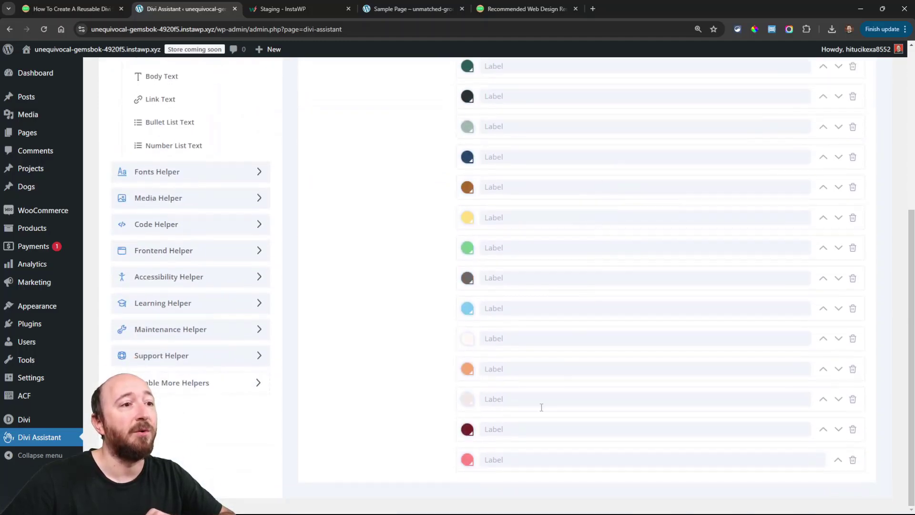
pyautogui.scroll(5, 532, 420)
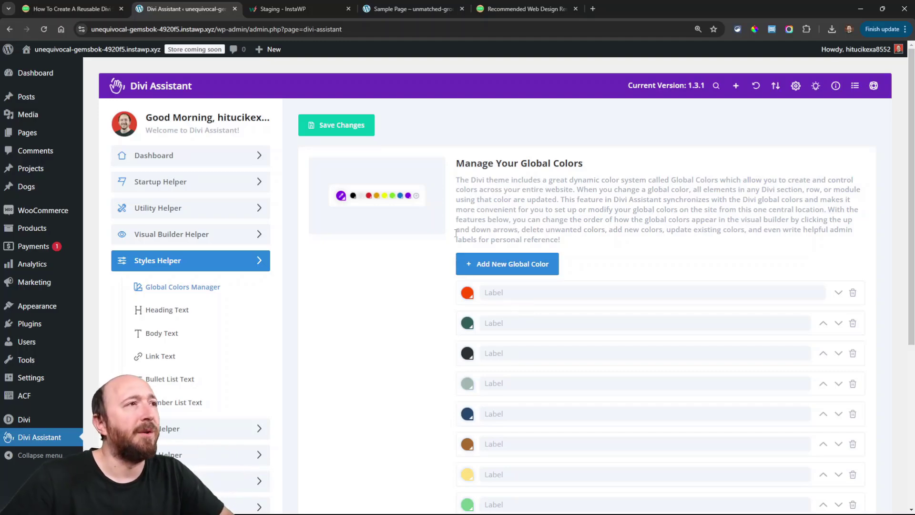
pyautogui.scroll(-5, 542, 255)
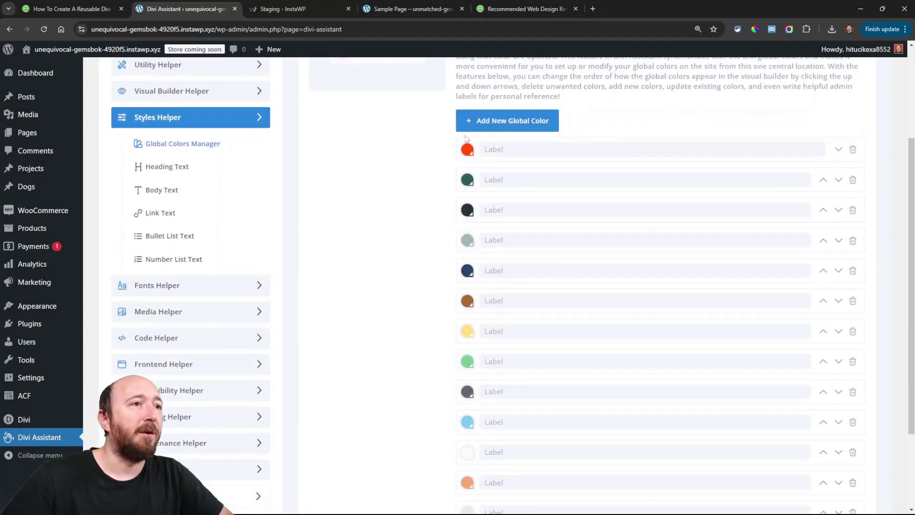
pyautogui.scroll(3, 477, 190)
# Check the text module's presets on the new site's Sample Page, and close its settings without saving
pyautogui.click(394, 7)
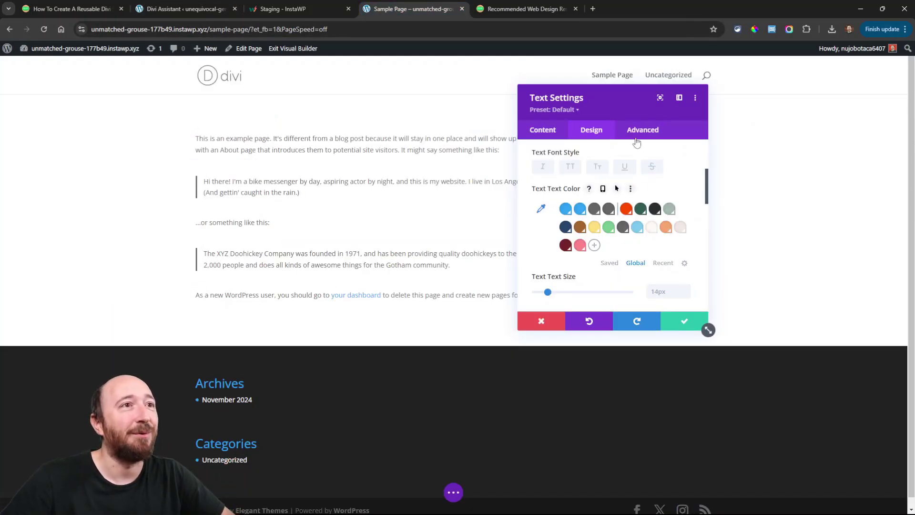
pyautogui.click(550, 111)
pyautogui.click(604, 106)
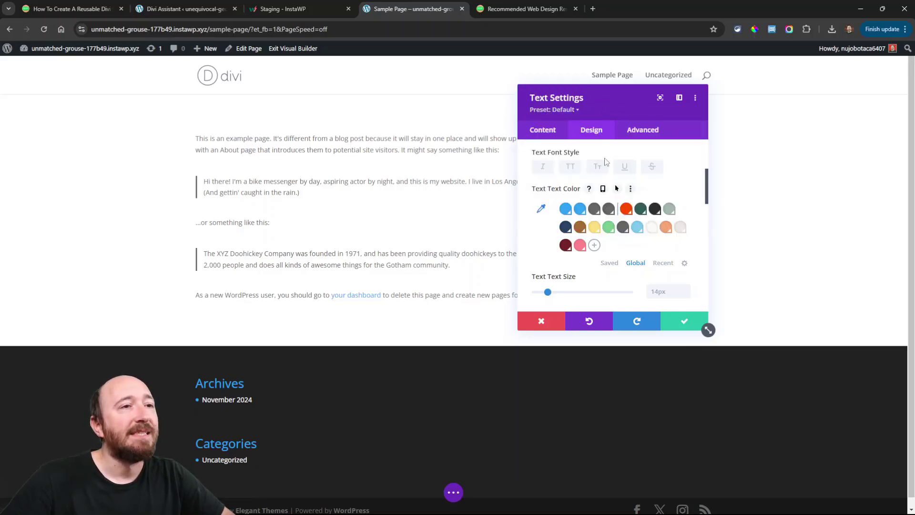
pyautogui.click(540, 320)
# Insert a Blurb module below the Sample Page text, view its available presets, and close its settings without saving
pyautogui.click(453, 310)
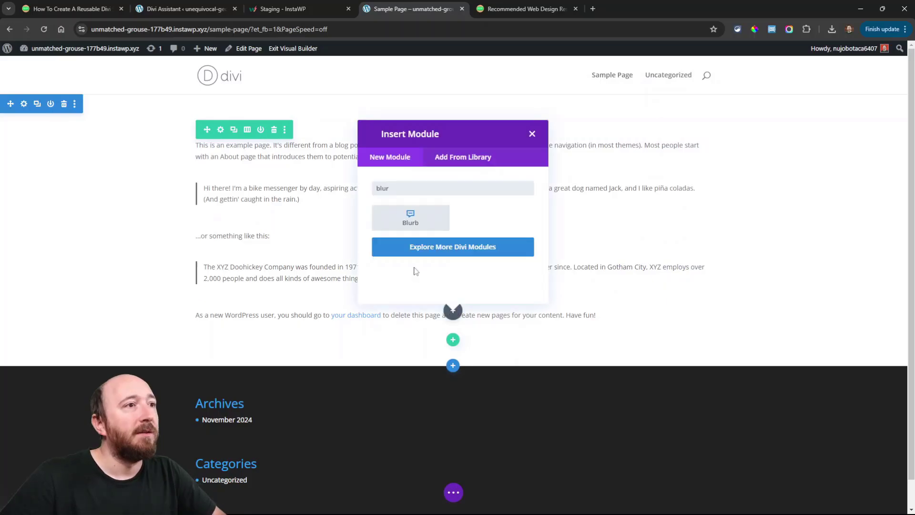
pyautogui.click(419, 229)
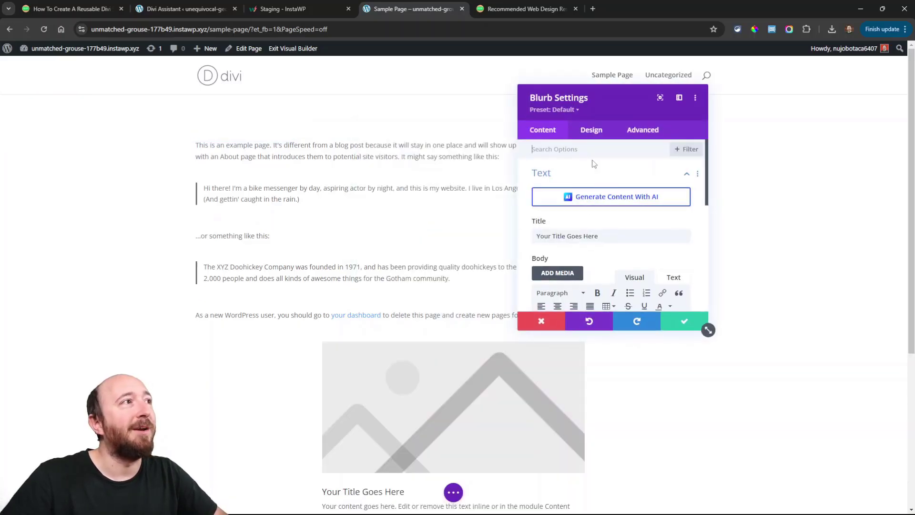
pyautogui.click(553, 110)
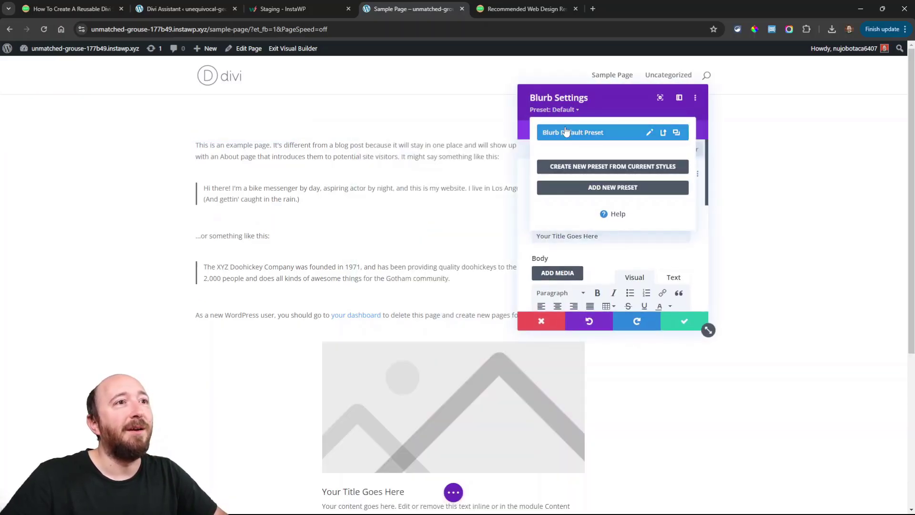
pyautogui.click(538, 322)
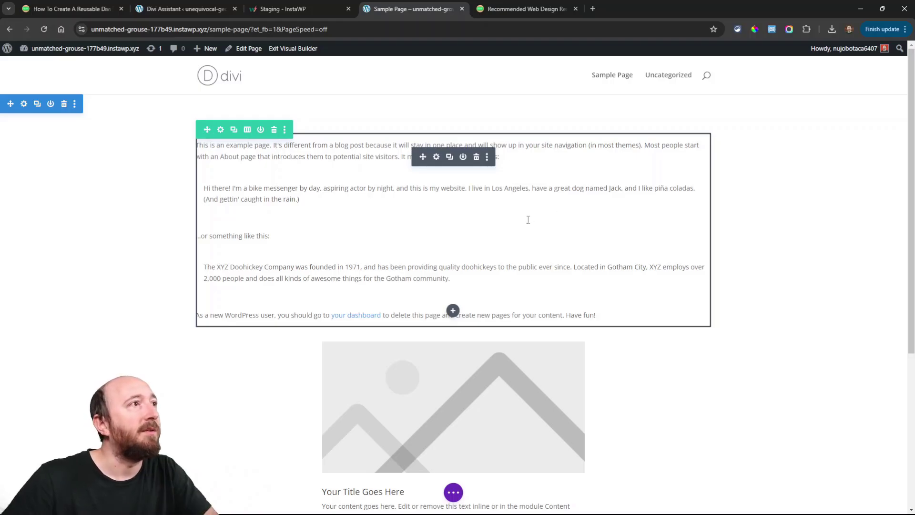
# Read the tutorial article's sections on exporting and importing Divi Assistant settings, Divi features and plugins
pyautogui.hotkey('ctrl', '1')
pyautogui.scroll(-8, 162, 107)
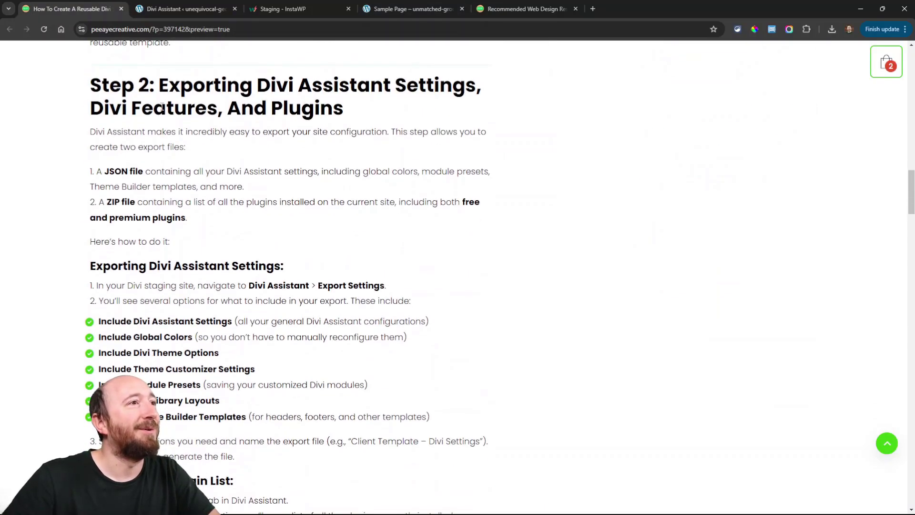
pyautogui.scroll(-12, 418, 109)
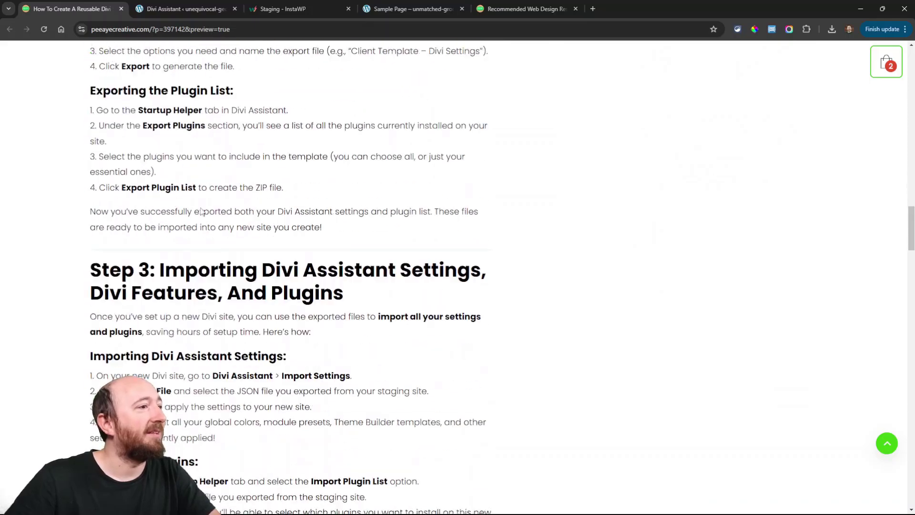
pyautogui.scroll(-6, 326, 255)
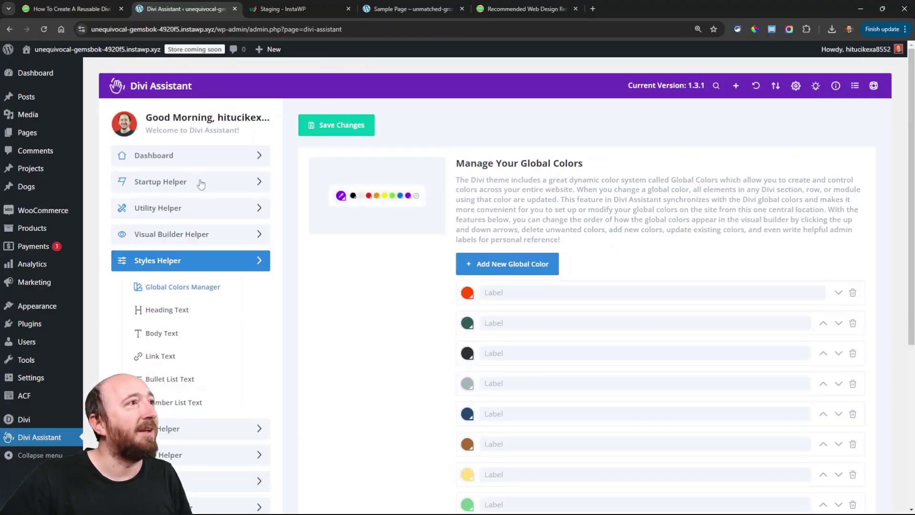
# Export the list of all installed plugins from the source site's Startup Helper, saving it as Divi Assistant Plugin List Export in Downloads
pyautogui.click(201, 184)
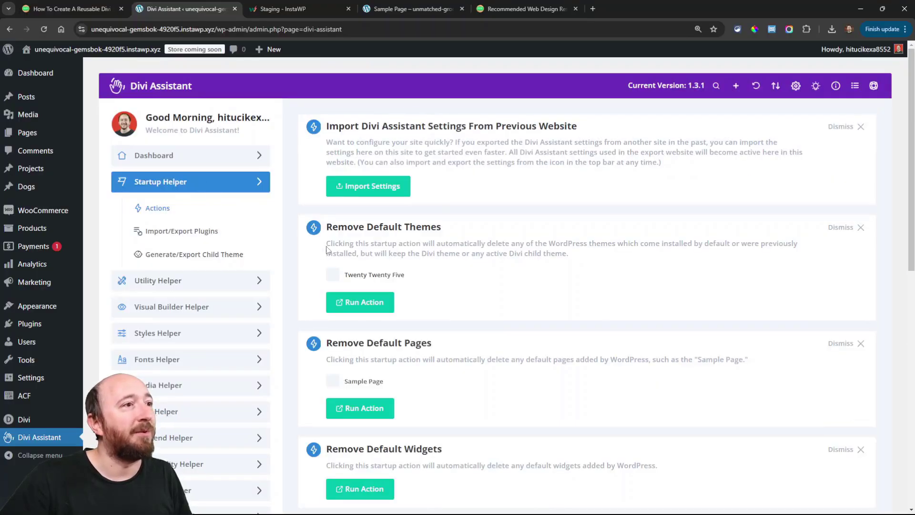
pyautogui.click(202, 234)
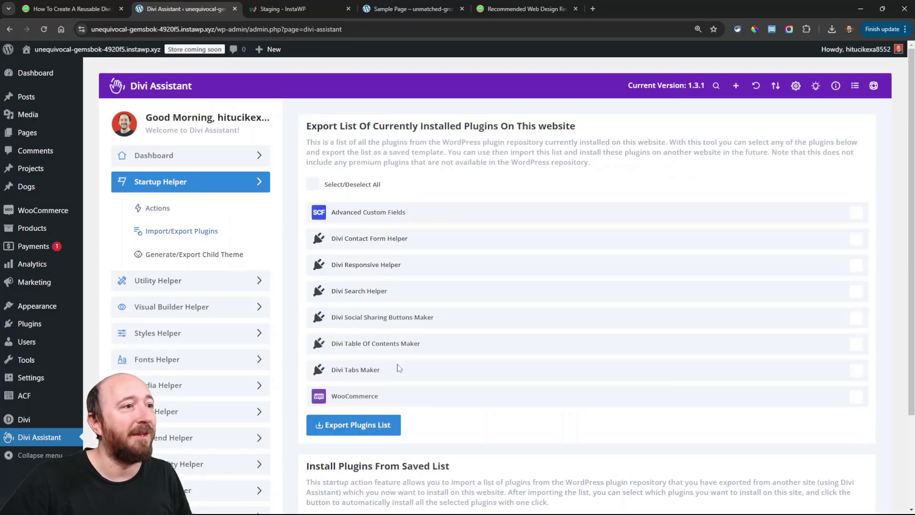
pyautogui.click(338, 424)
pyautogui.click(537, 88)
pyautogui.click(445, 190)
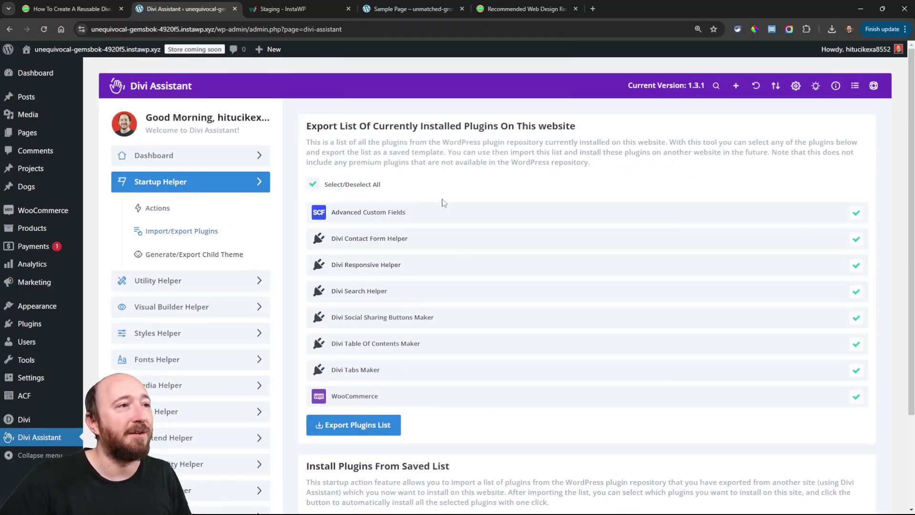
pyautogui.click(344, 425)
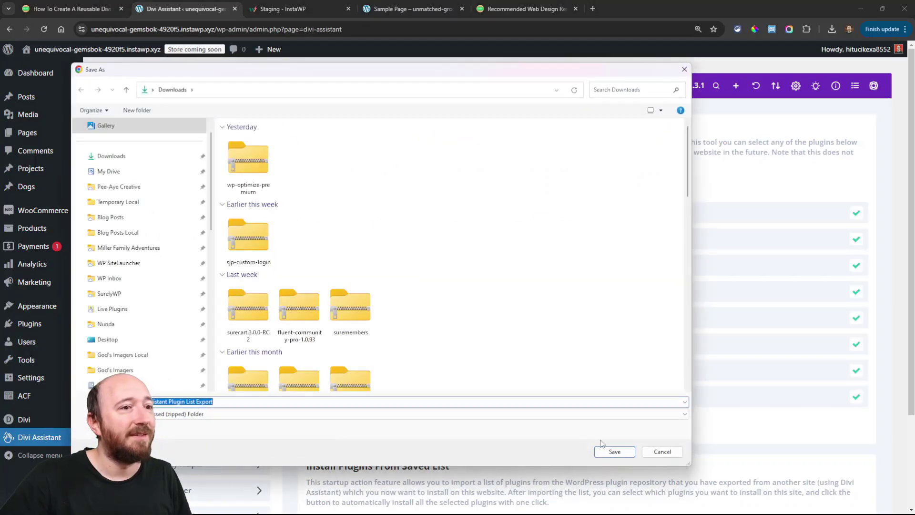
pyautogui.click(617, 452)
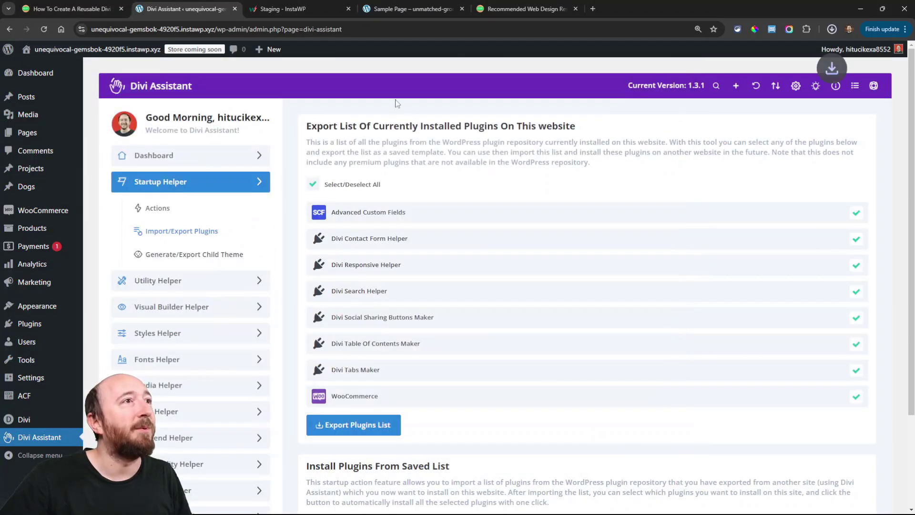
# Leave the new site's Visual Builder for the WordPress dashboard, discarding the unsaved Sample Page changes
pyautogui.click(403, 10)
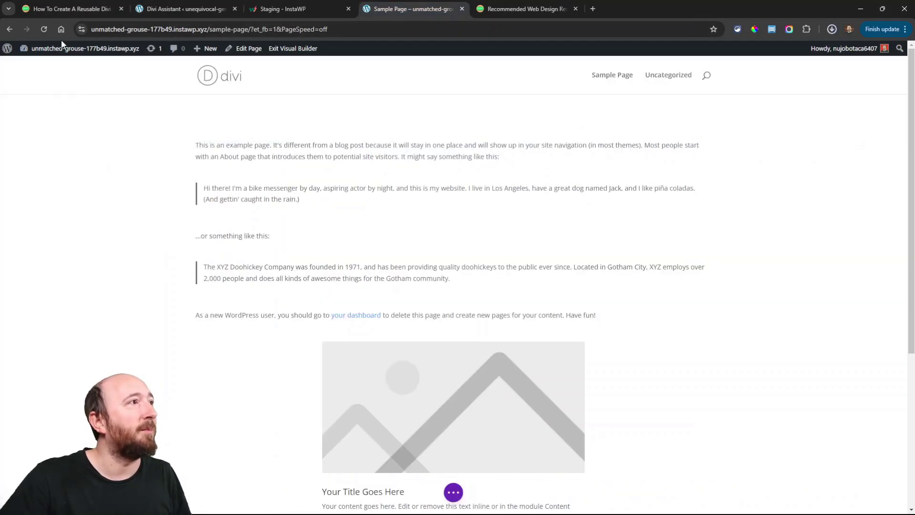
pyautogui.moveTo(57, 50)
pyautogui.click(39, 70)
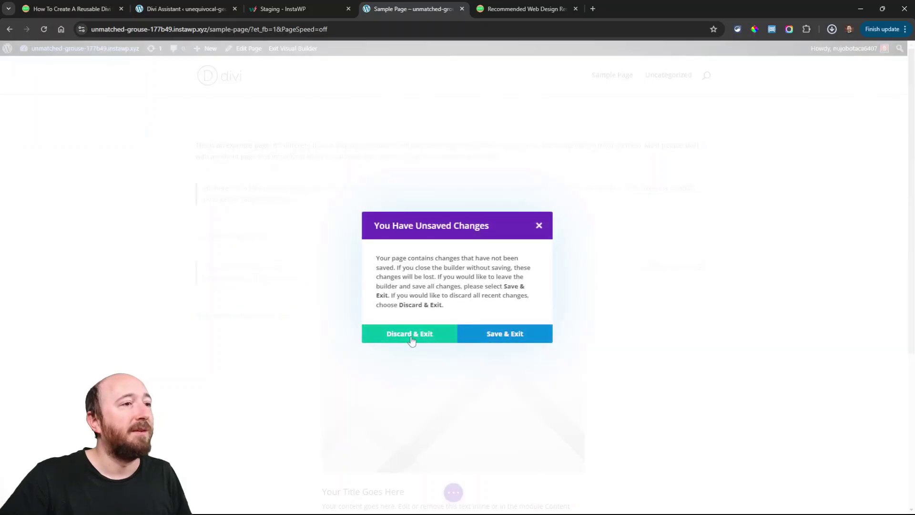
pyautogui.click(408, 336)
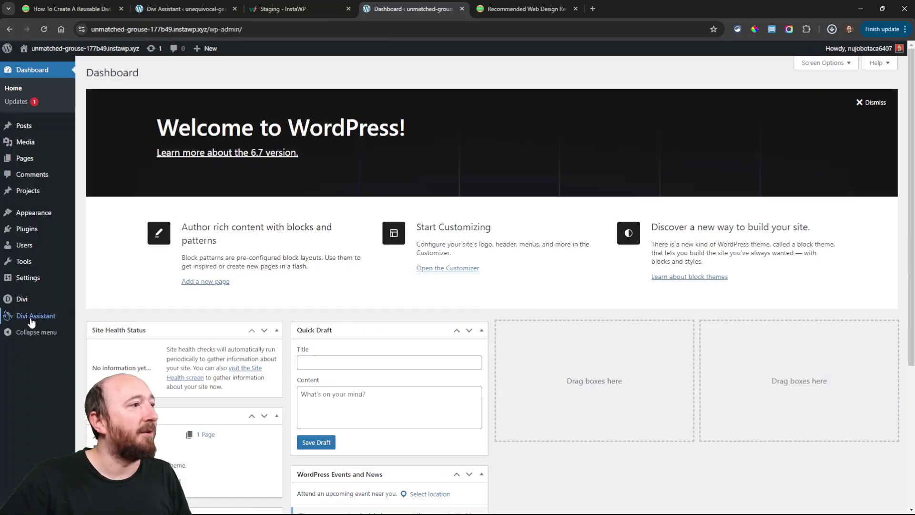
# Import the Divi Assistant Plugin List Export file into the Startup Helper's plugin import section on the new site
pyautogui.click(45, 316)
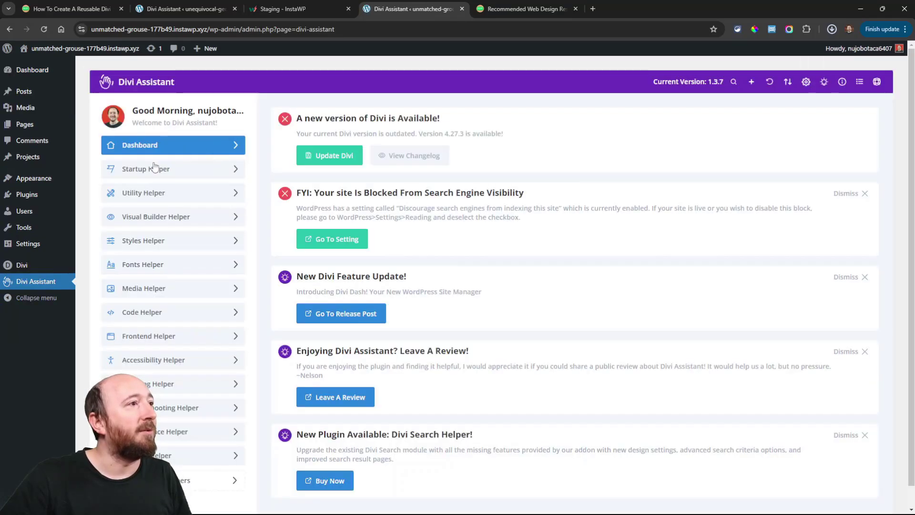
pyautogui.click(154, 167)
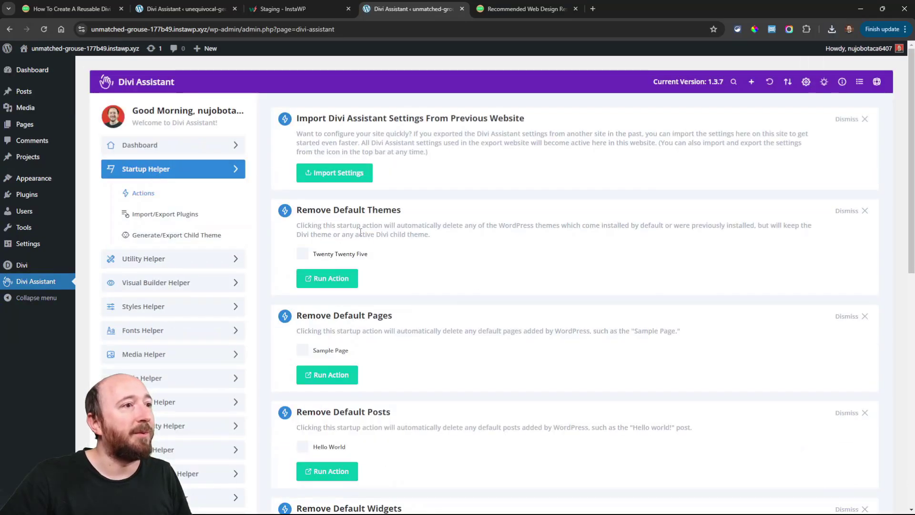
pyautogui.scroll(-6, 330, 217)
pyautogui.scroll(6, 382, 317)
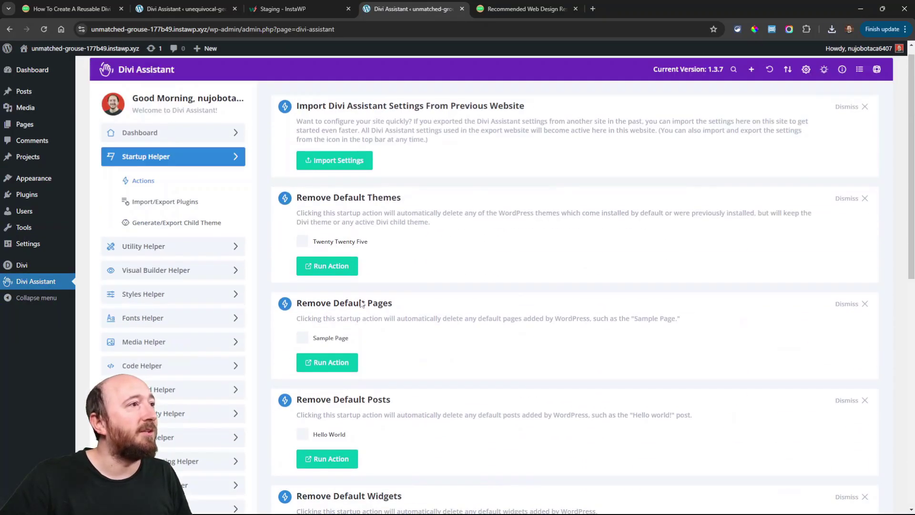
pyautogui.scroll(1, 361, 304)
pyautogui.click(162, 216)
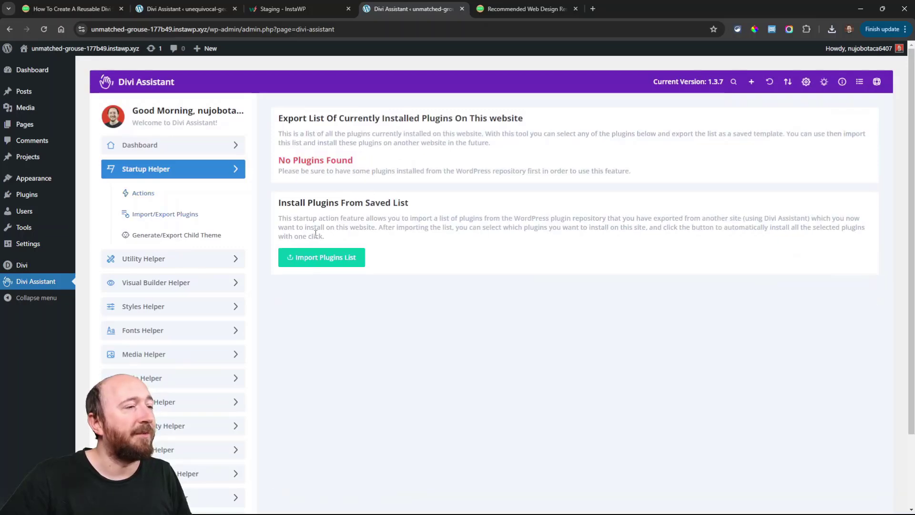
pyautogui.click(316, 262)
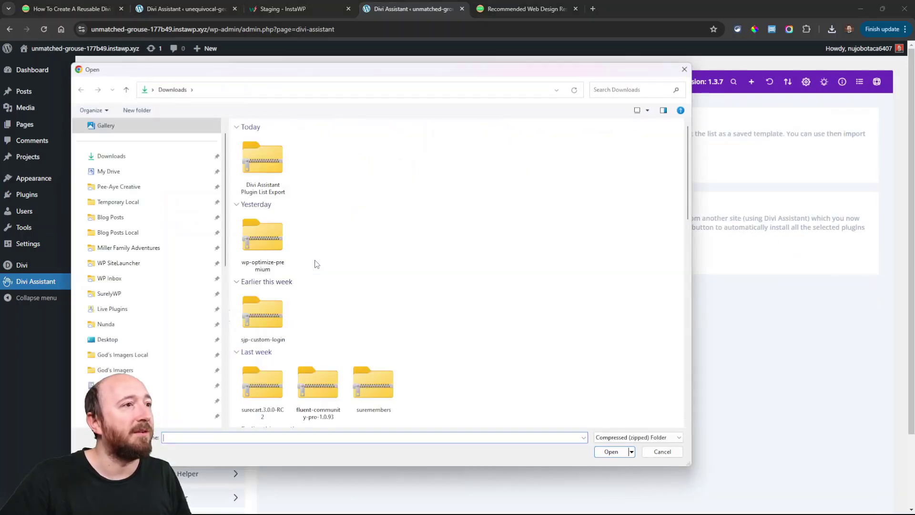
pyautogui.doubleClick(256, 160)
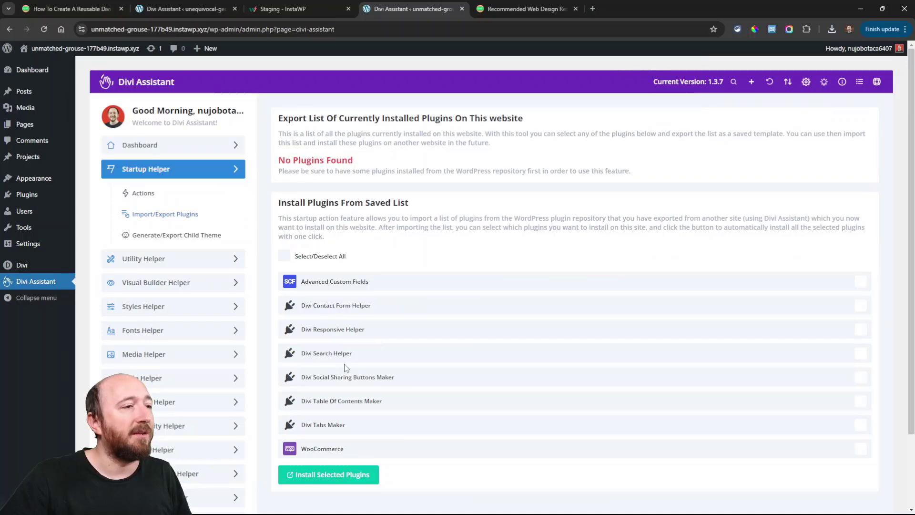
# Select all plugins in the imported list and install them on the new site
pyautogui.click(285, 258)
pyautogui.scroll(-2, 458, 271)
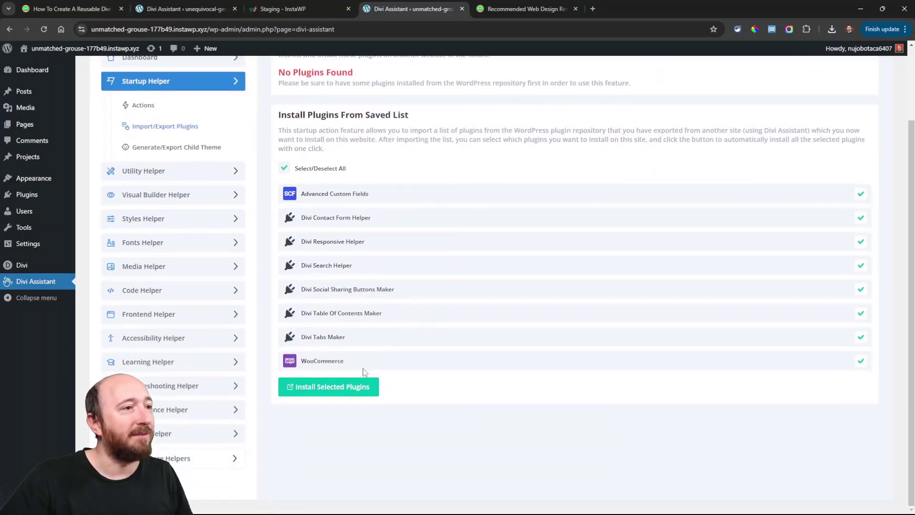
pyautogui.click(336, 388)
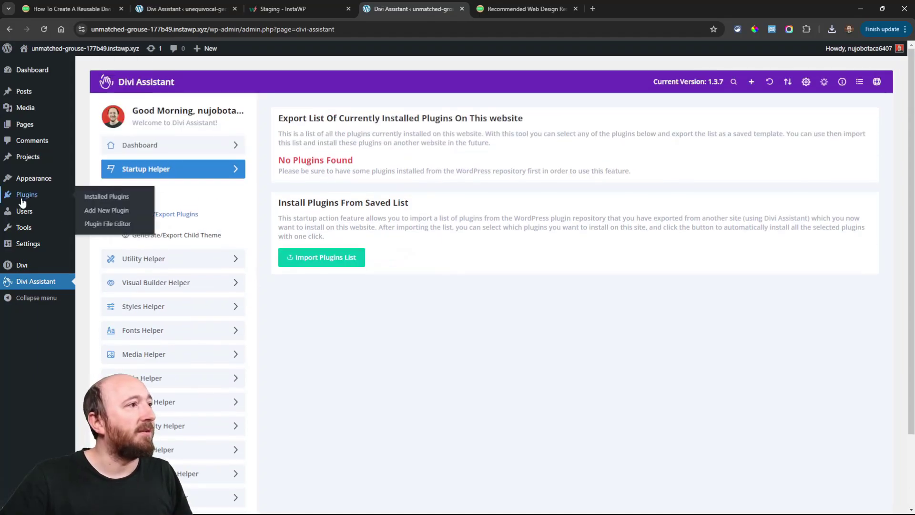
# Check the newly installed plugins in the new site's WordPress plugin list
pyautogui.click(22, 200)
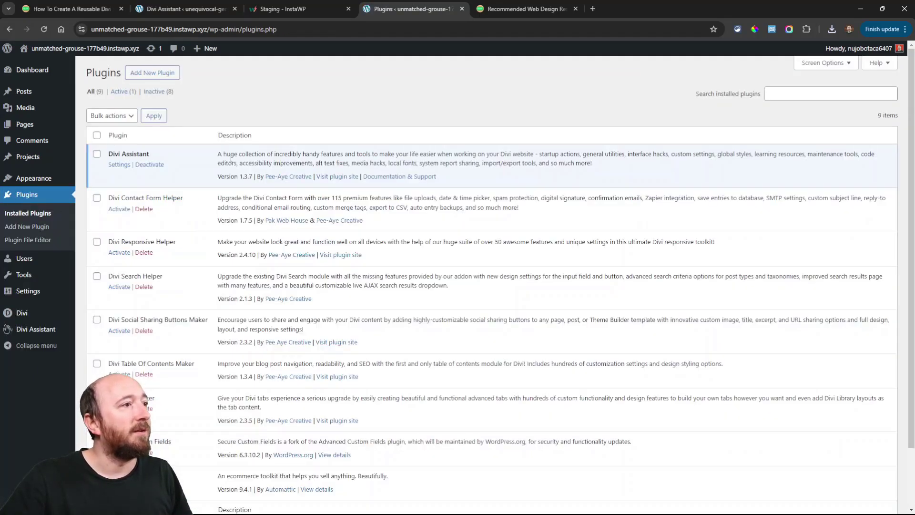
pyautogui.scroll(-2, 217, 141)
pyautogui.scroll(2, 241, 117)
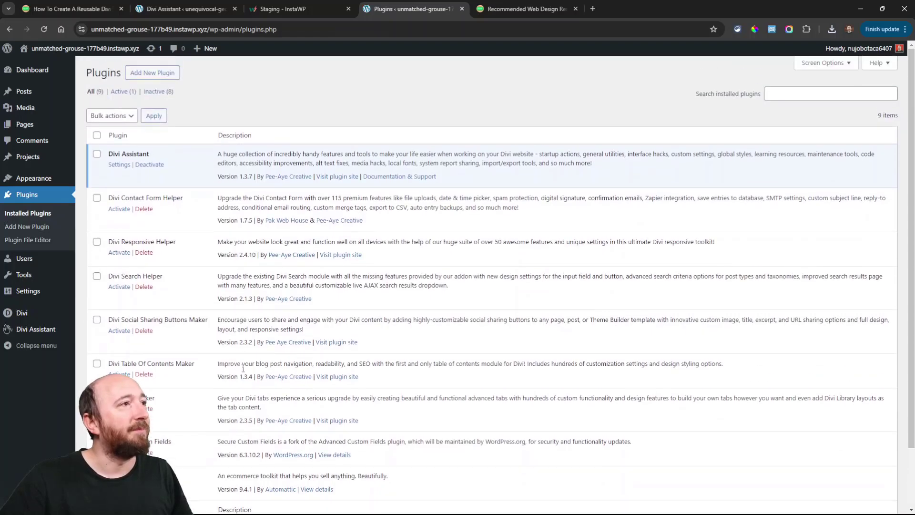